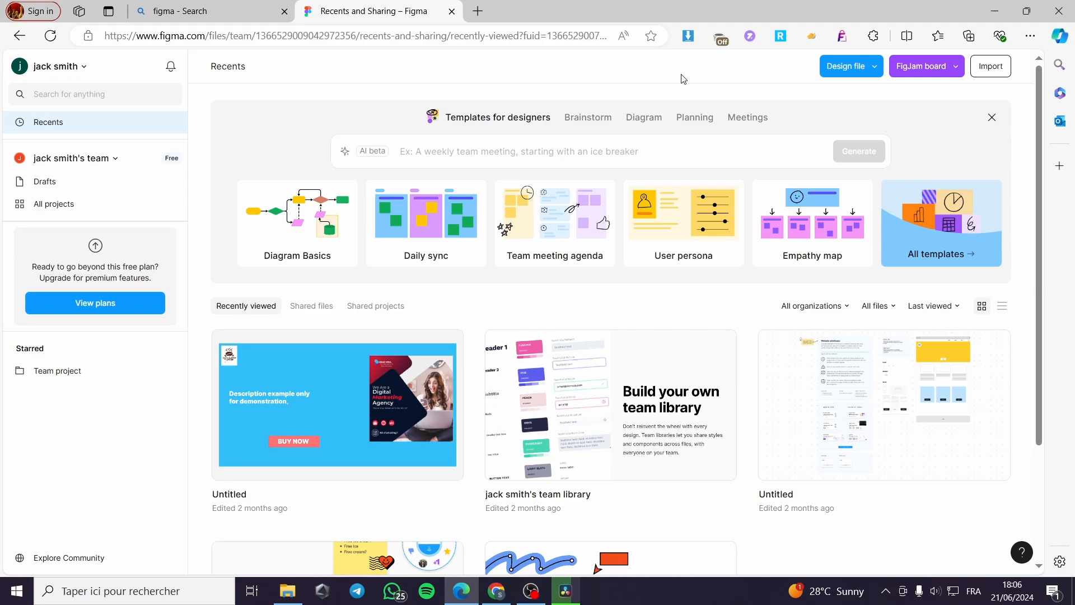
# Create a new design file in the team project
pyautogui.click(835, 66)
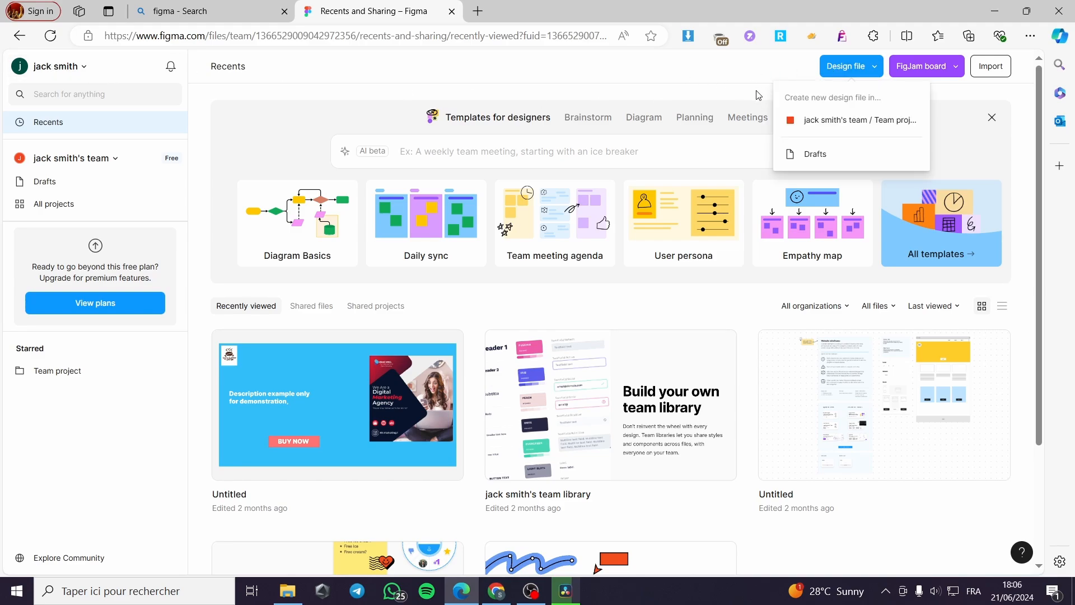
pyautogui.click(870, 121)
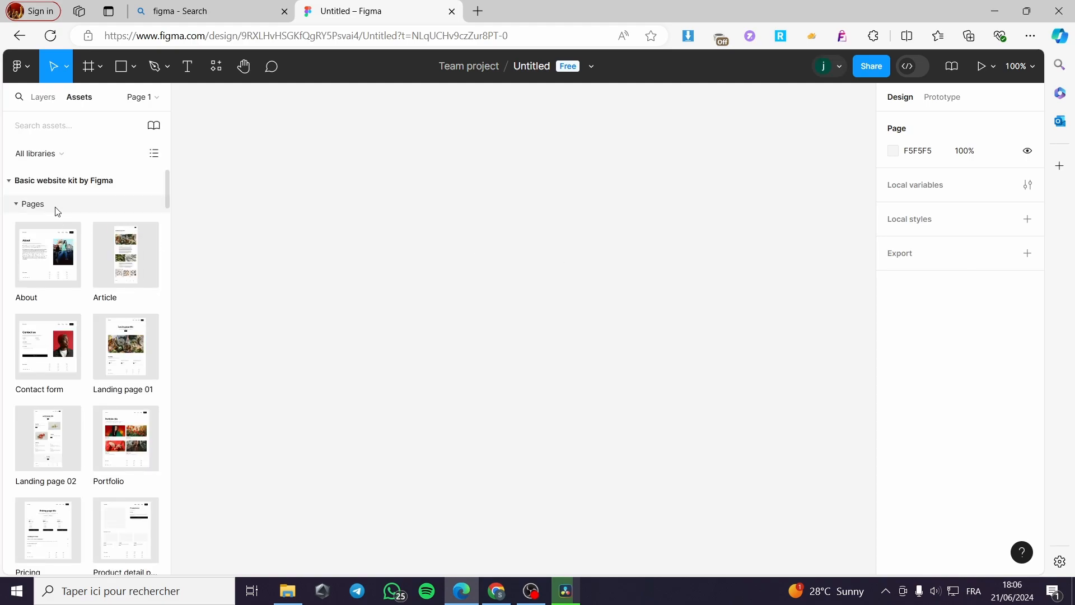
# Browse the pages, sets and UI components of the Basic website kit in the asset library
pyautogui.scroll(-3, 96, 255)
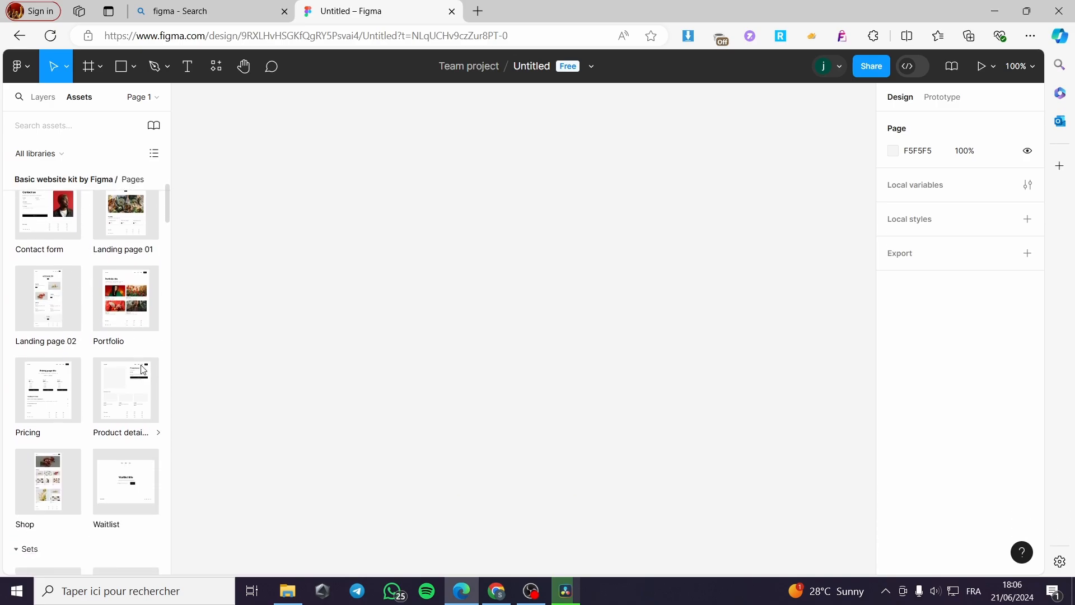
pyautogui.scroll(-4, 143, 370)
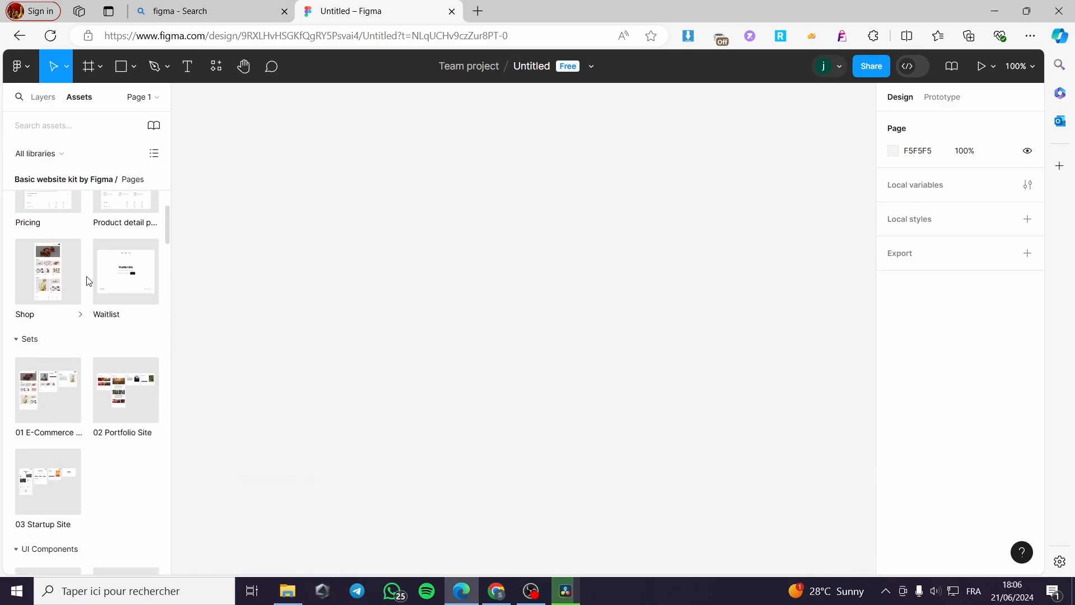
pyautogui.scroll(-5, 73, 281)
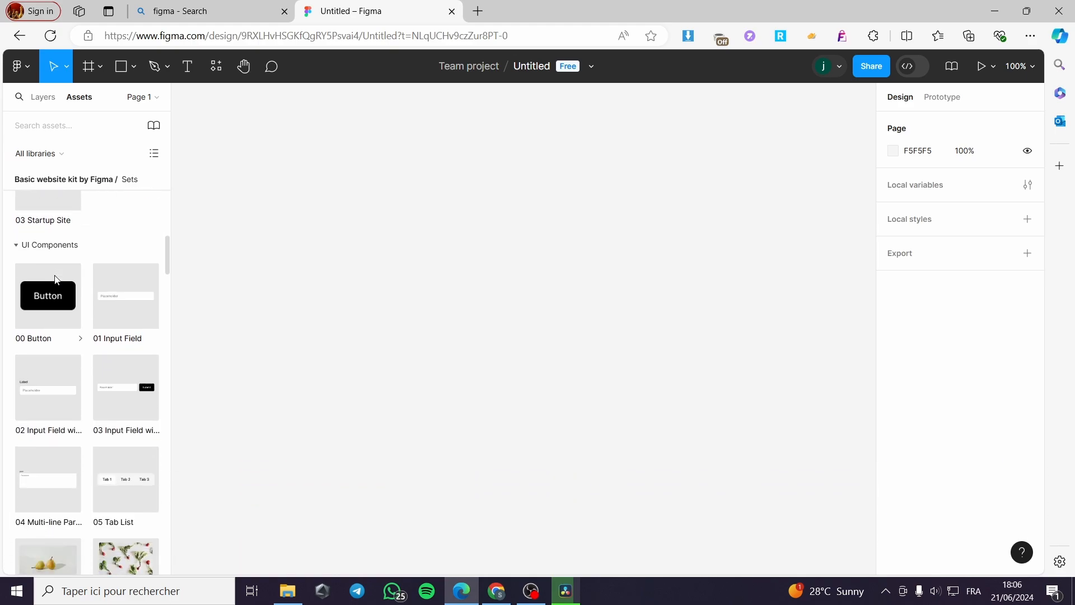
pyautogui.scroll(-2, 56, 280)
pyautogui.scroll(12, 84, 320)
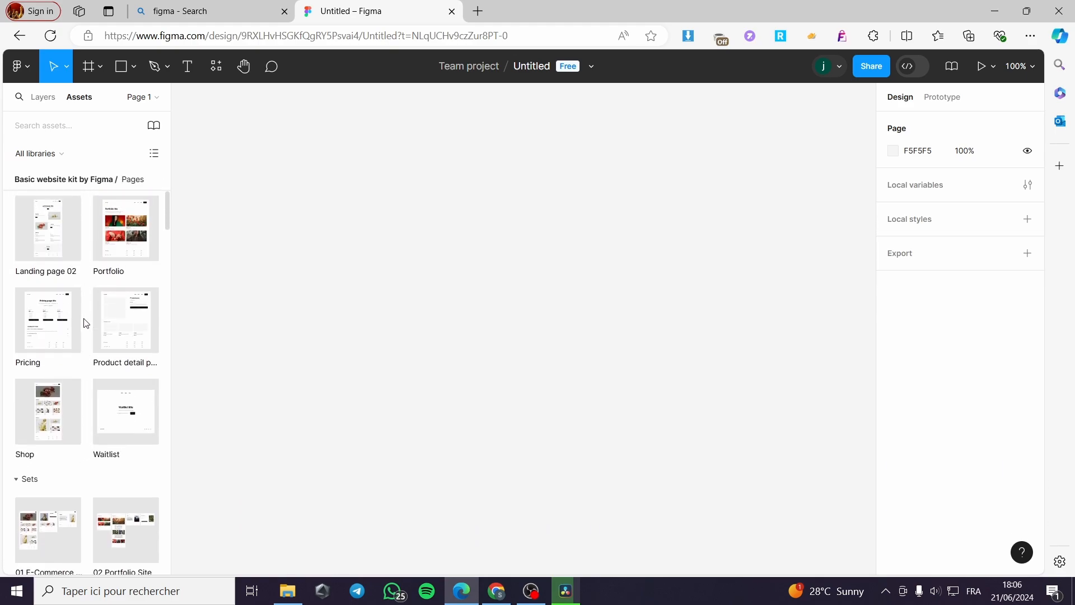
pyautogui.scroll(4, 86, 323)
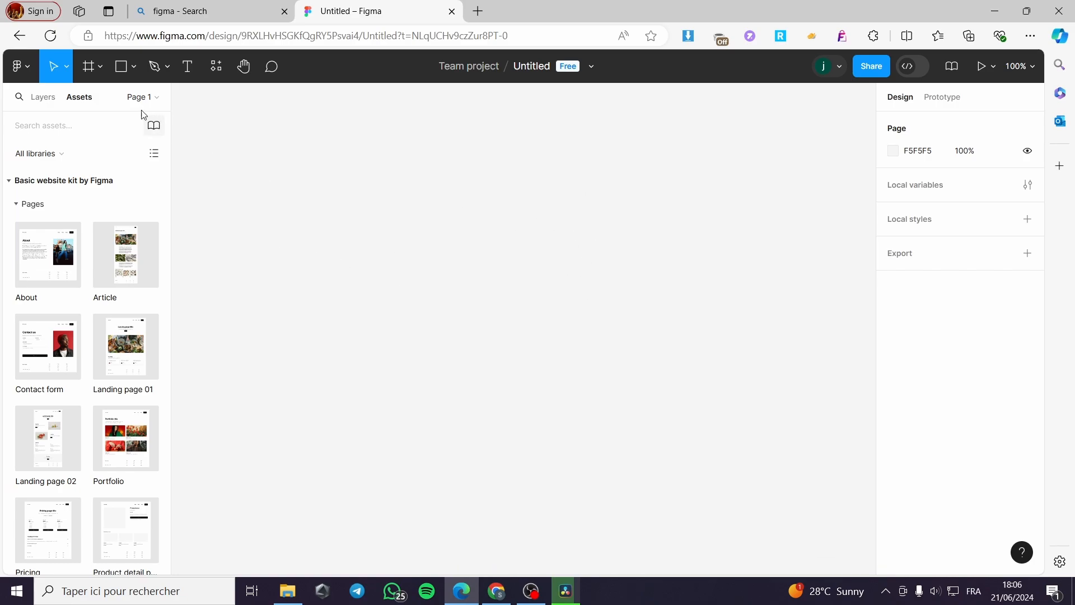
# Draw a large rectangle about 900 × 526 in the middle of the empty canvas
pyautogui.click(123, 69)
pyautogui.click(132, 74)
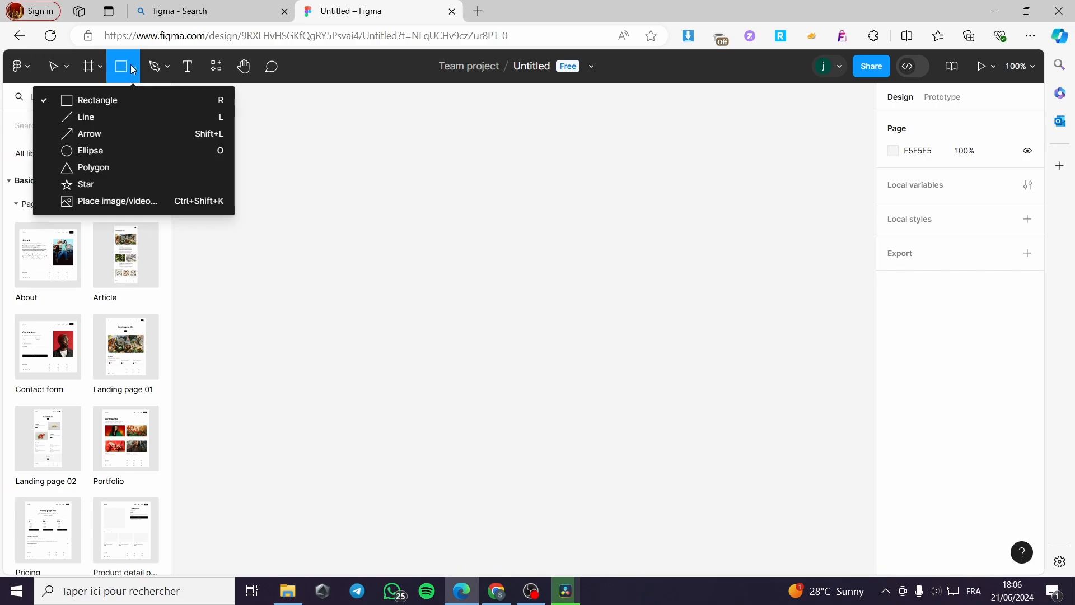
pyautogui.click(103, 105)
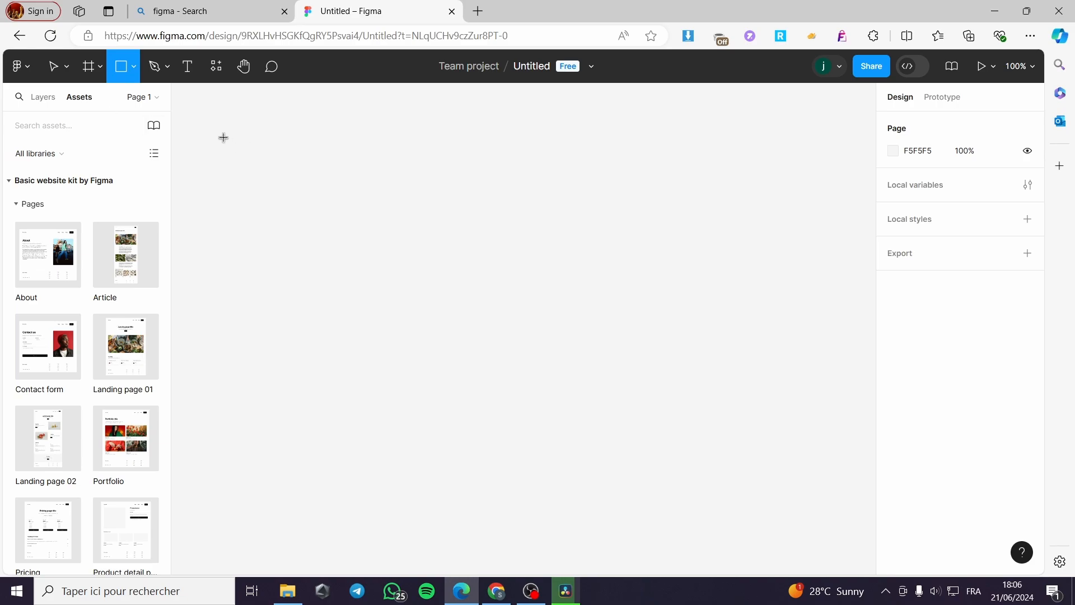
pyautogui.moveTo(215, 132)
pyautogui.mouseDown()
pyautogui.moveTo(524, 348)
pyautogui.moveTo(772, 420)
pyautogui.moveTo(864, 484)
pyautogui.moveTo(859, 467)
pyautogui.moveTo(807, 473)
pyautogui.moveTo(785, 458)
pyautogui.moveTo(821, 485)
pyautogui.moveTo(827, 509)
pyautogui.moveTo(845, 500)
pyautogui.mouseUp()
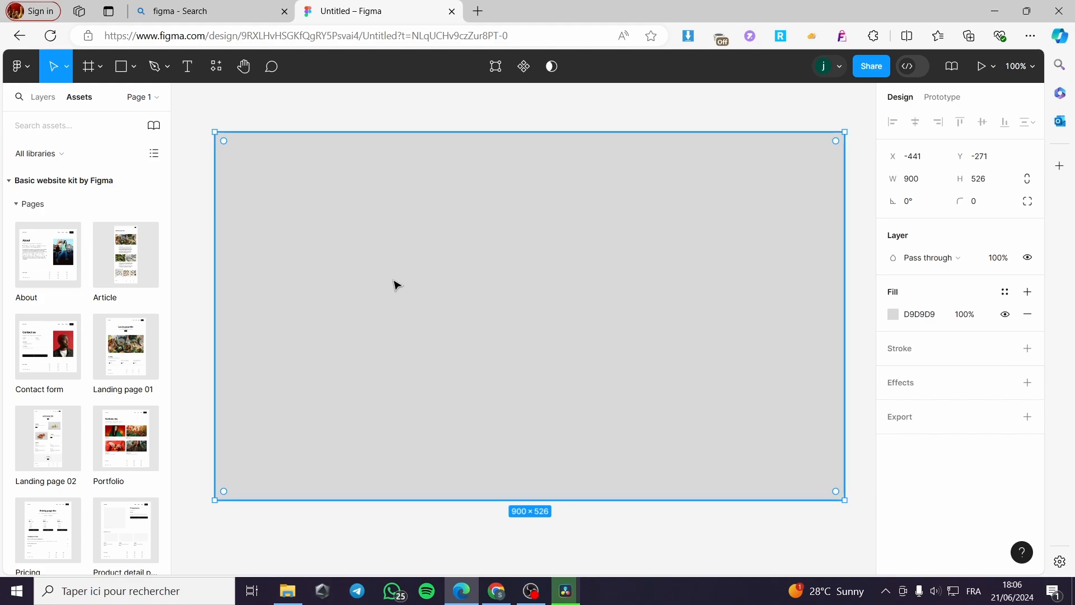
pyautogui.click(260, 116)
pyautogui.click(334, 233)
pyautogui.doubleClick(412, 252)
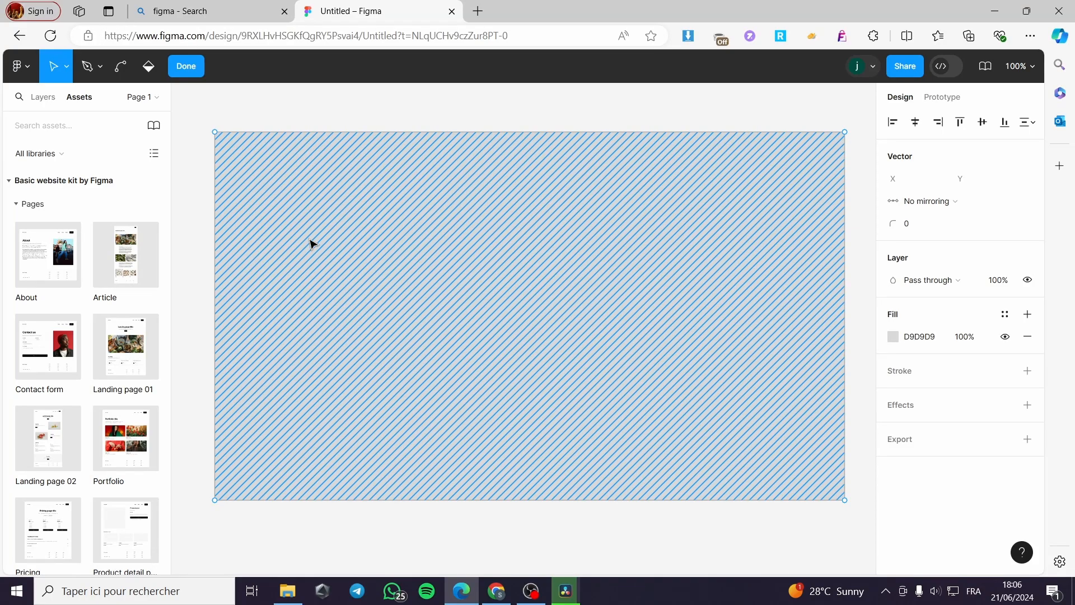
pyautogui.click(186, 67)
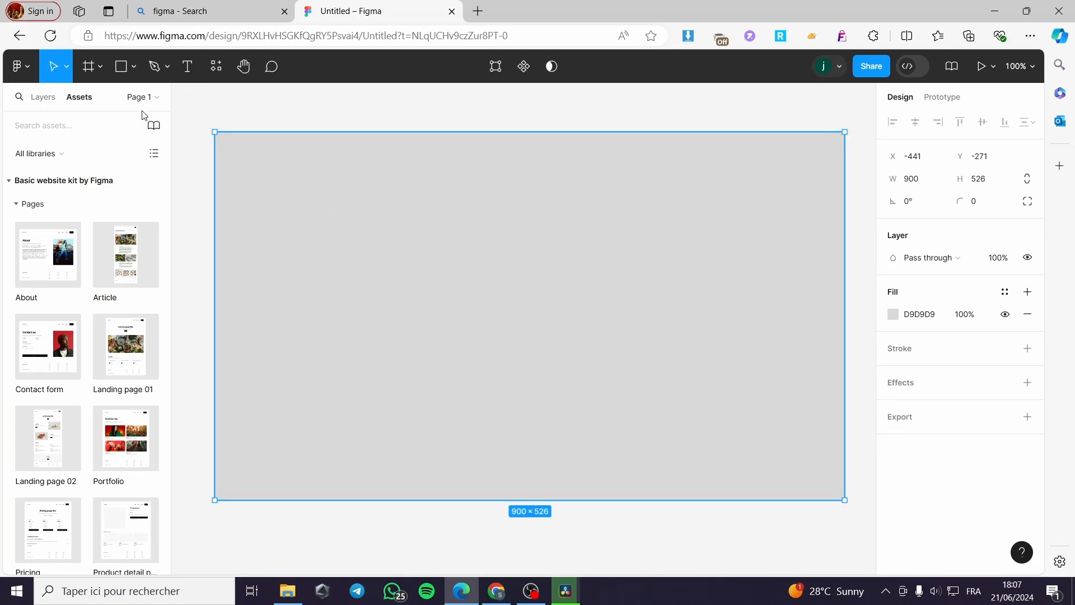
pyautogui.click(52, 97)
pyautogui.doubleClick(75, 122)
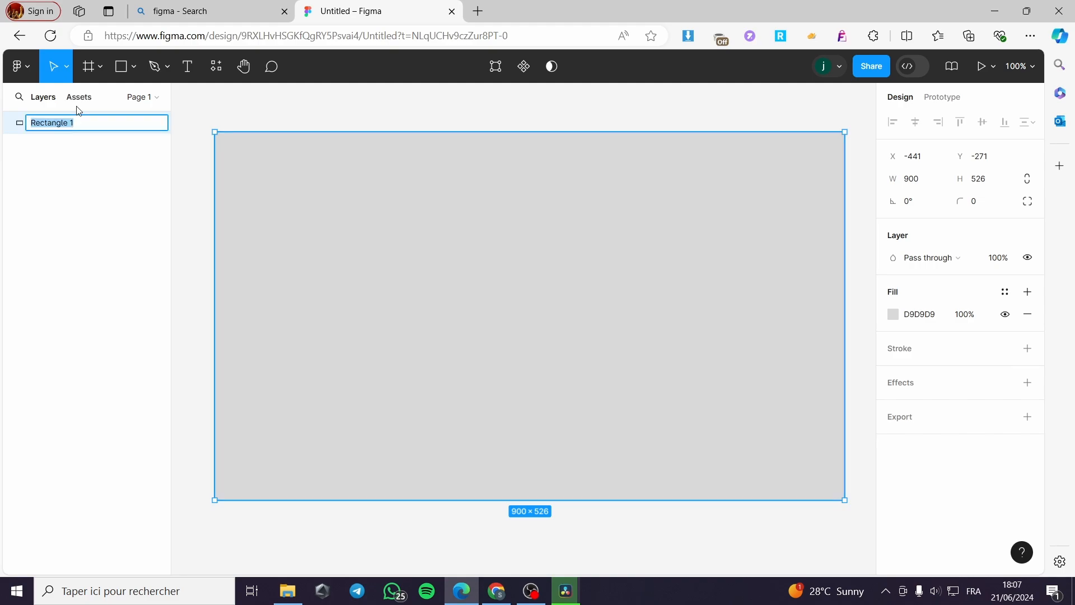
pyautogui.click(79, 98)
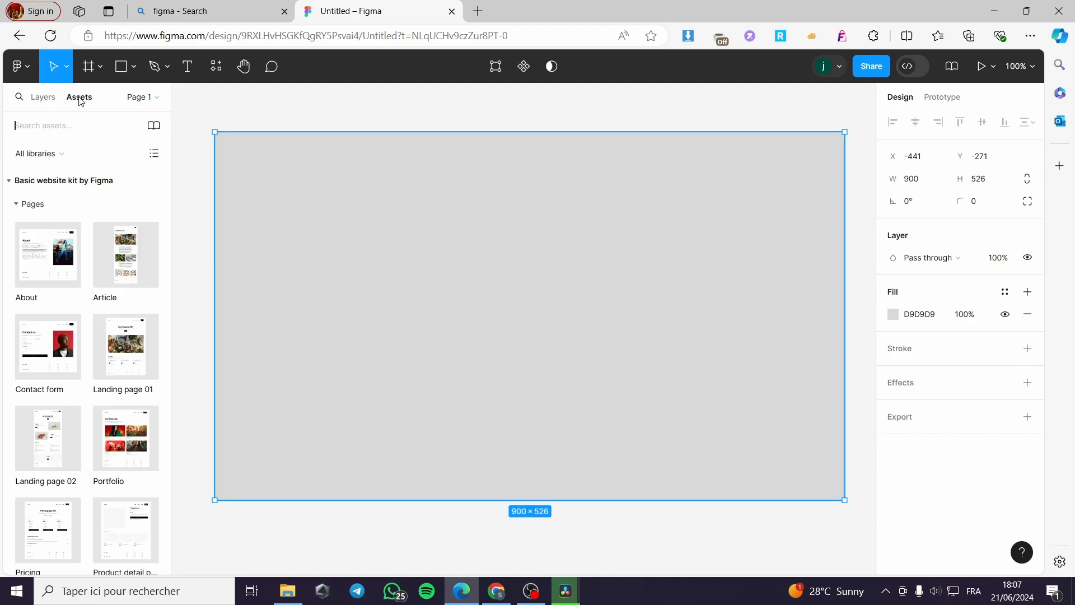
pyautogui.click(133, 68)
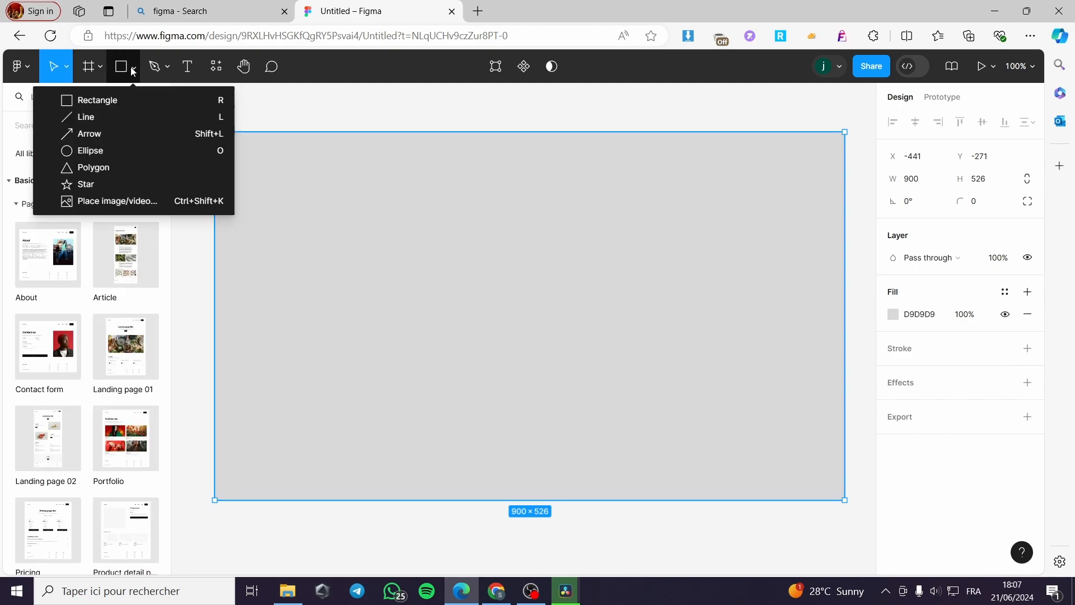
pyautogui.click(89, 66)
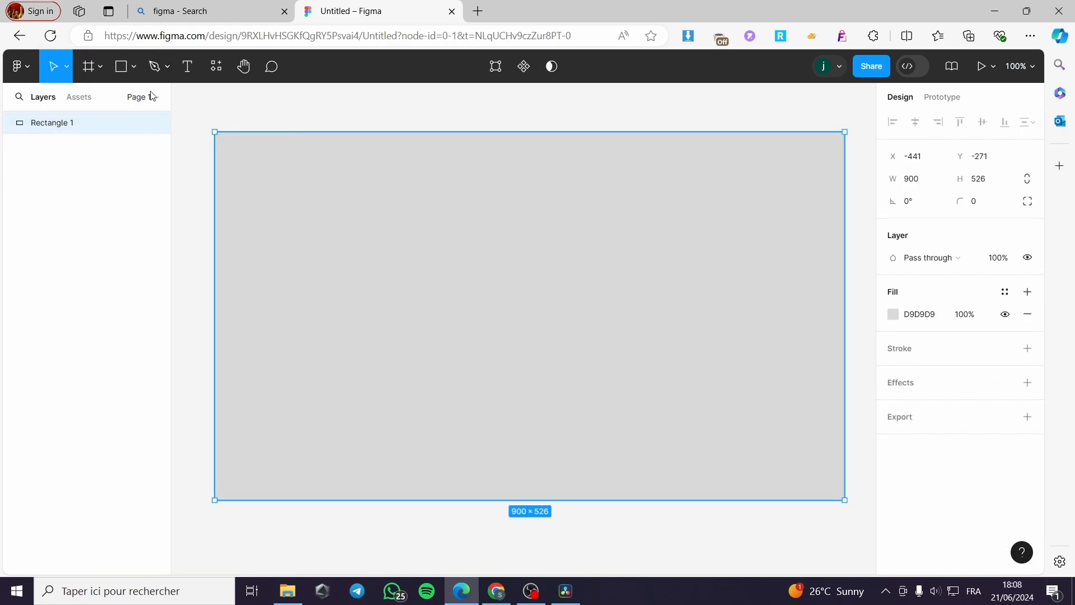
# Draw a second rectangle about 464 × 526 over the left part of the large rectangle, matching its full height
pyautogui.click(133, 67)
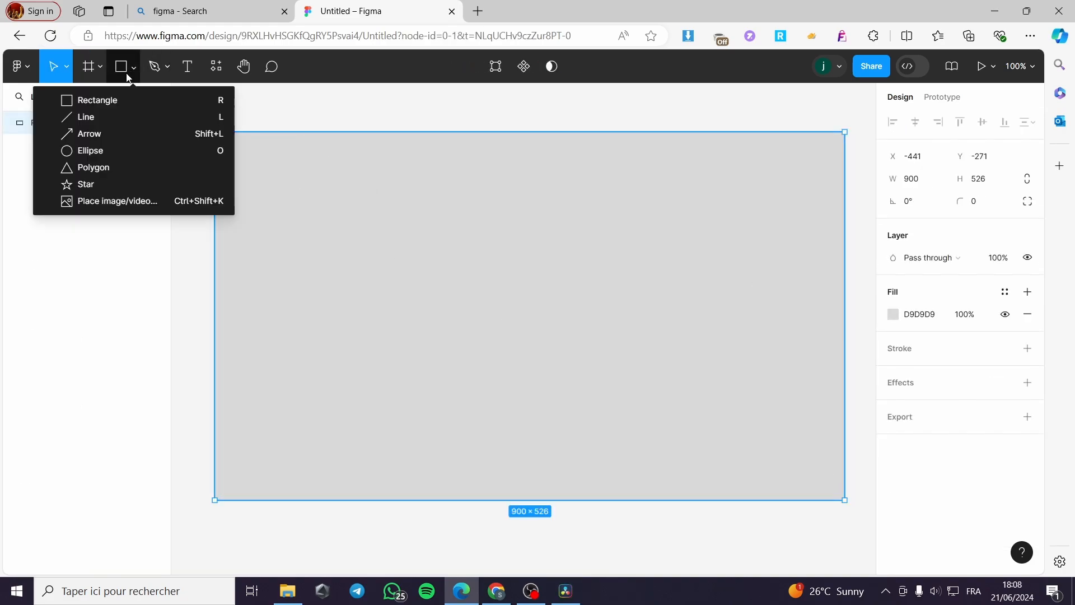
pyautogui.click(134, 104)
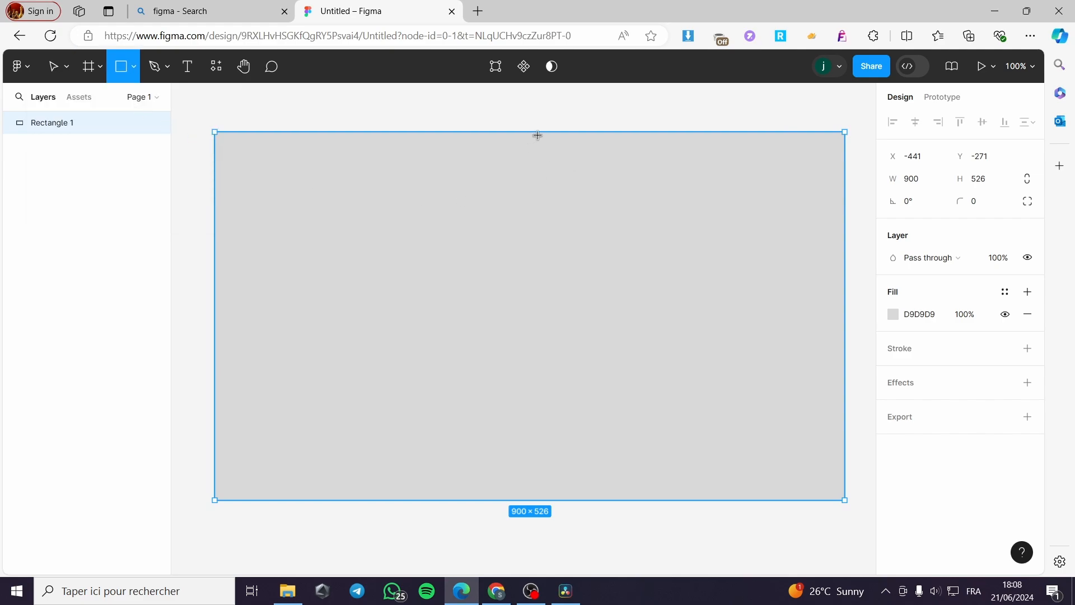
pyautogui.moveTo(540, 132)
pyautogui.mouseDown()
pyautogui.moveTo(546, 314)
pyautogui.moveTo(538, 483)
pyautogui.moveTo(524, 500)
pyautogui.moveTo(215, 500)
pyautogui.mouseUp()
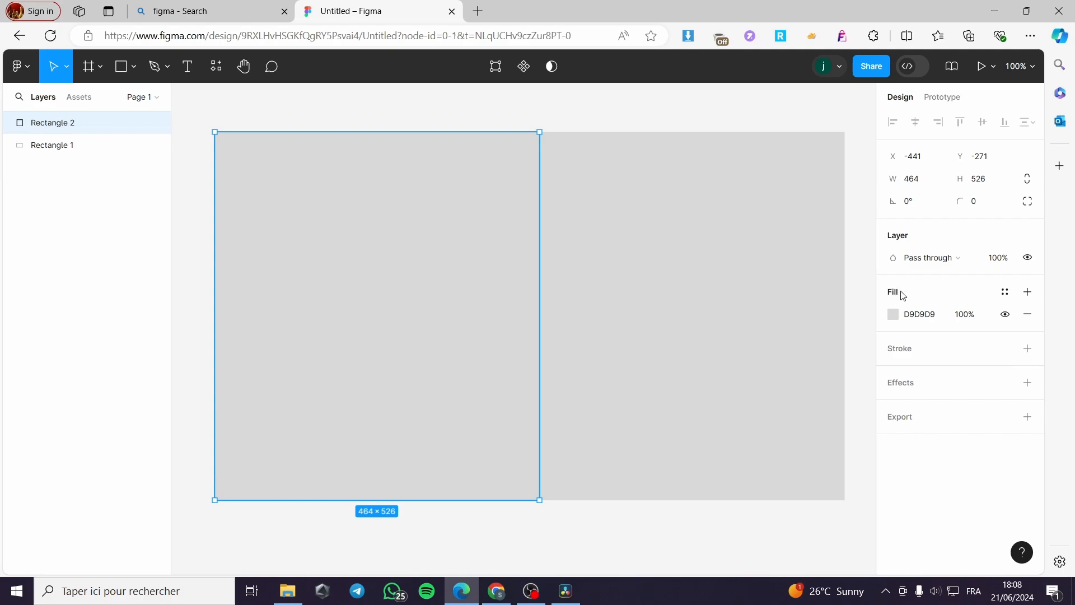
# Fill the smaller rectangle with the bright blue colour 0777FA
pyautogui.click(892, 316)
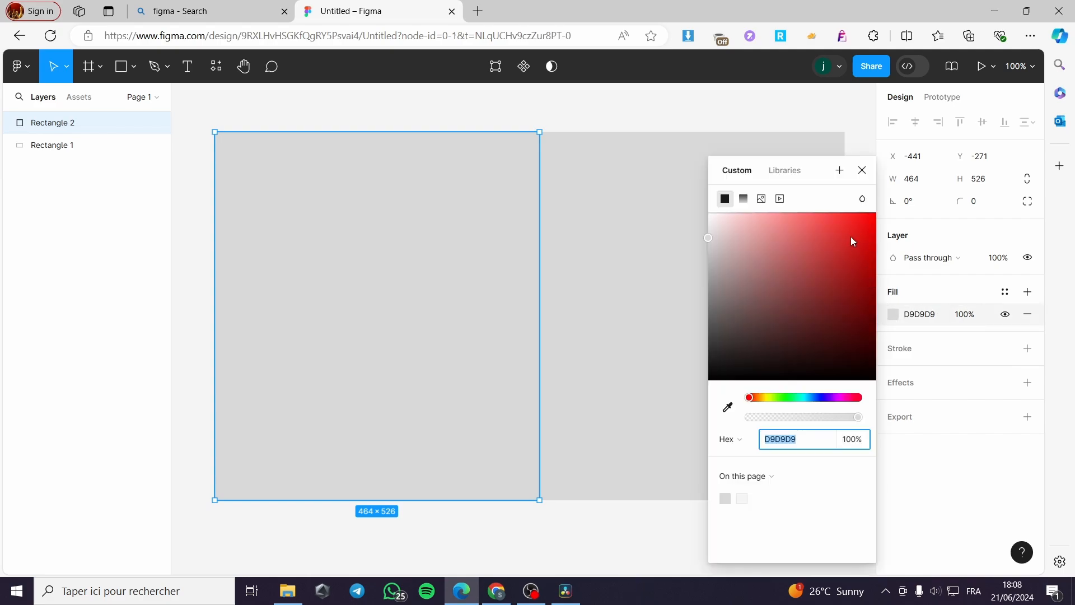
pyautogui.moveTo(815, 402); pyautogui.dragTo(816, 401)
pyautogui.click(874, 225)
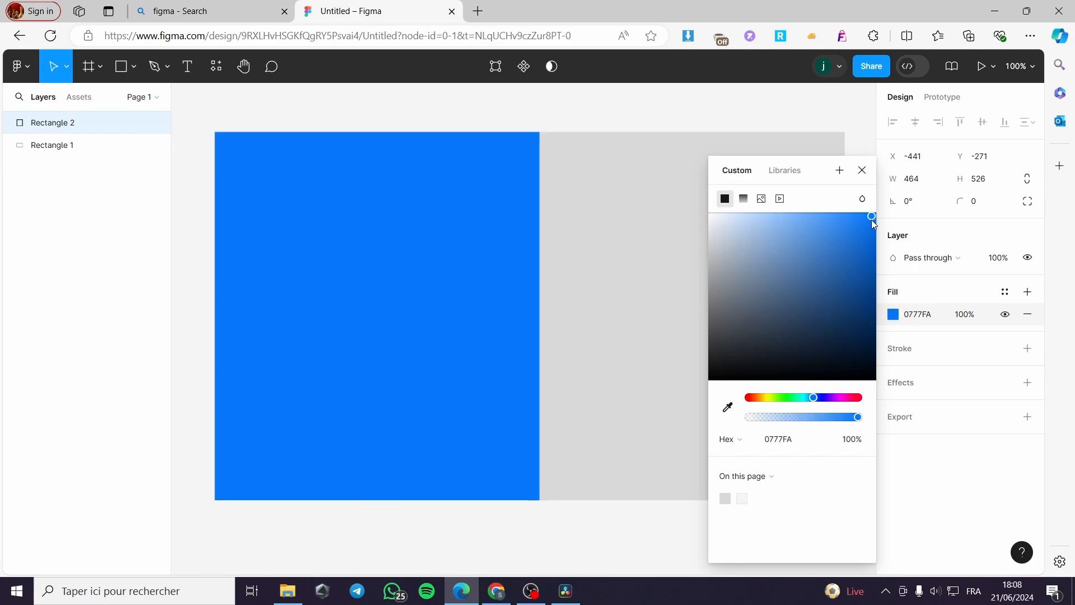
pyautogui.click(645, 115)
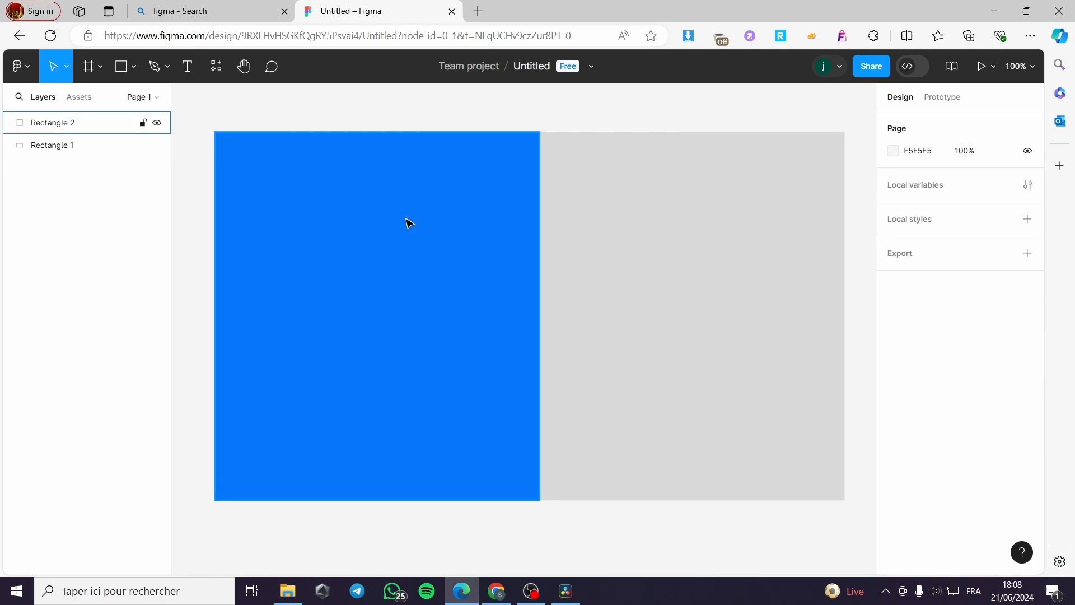
# Fill the large rectangle with white (FFFFFF) and add a black inside stroke of weight 1
pyautogui.click(708, 254)
pyautogui.click(920, 315)
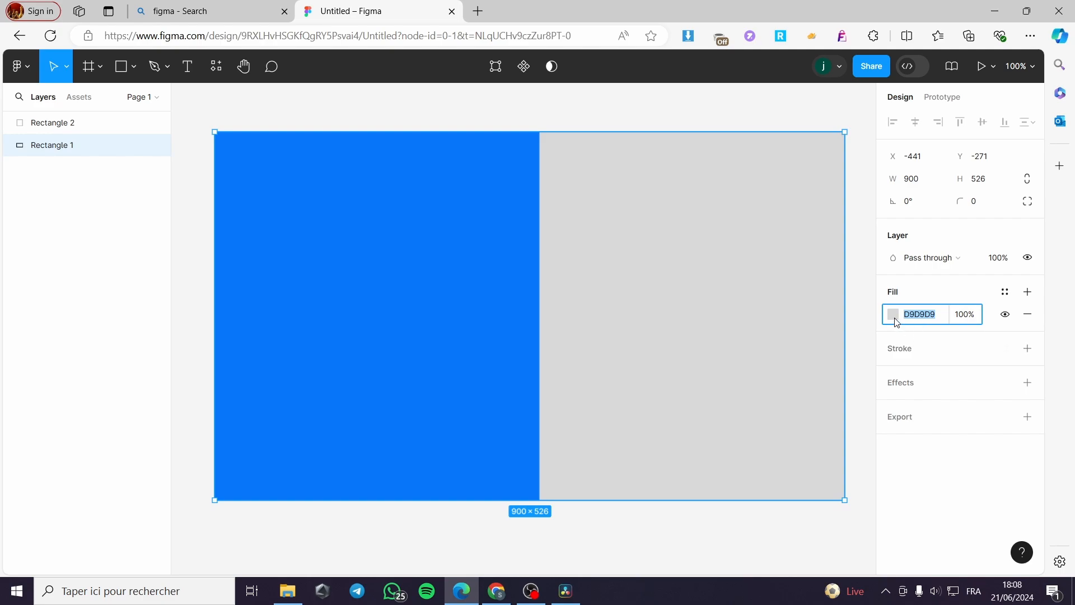
pyautogui.click(894, 314)
pyautogui.click(707, 212)
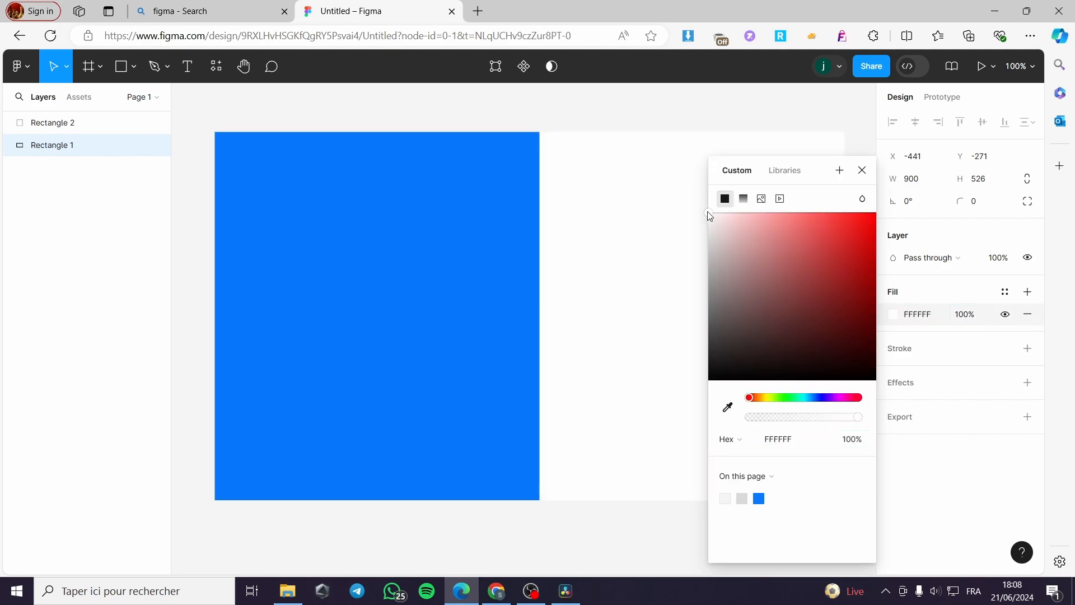
pyautogui.click(670, 115)
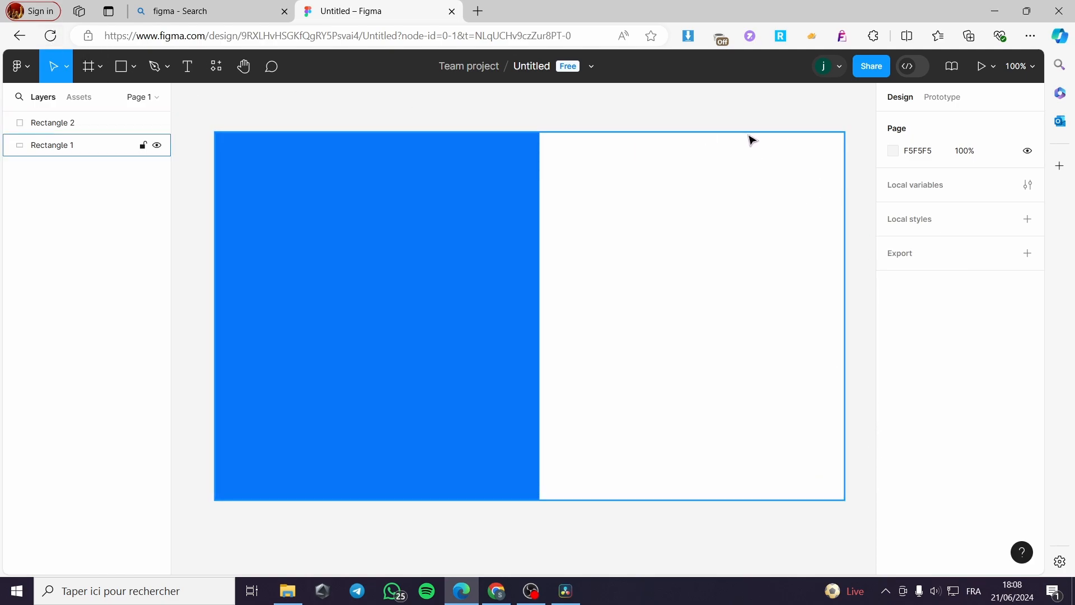
pyautogui.click(720, 181)
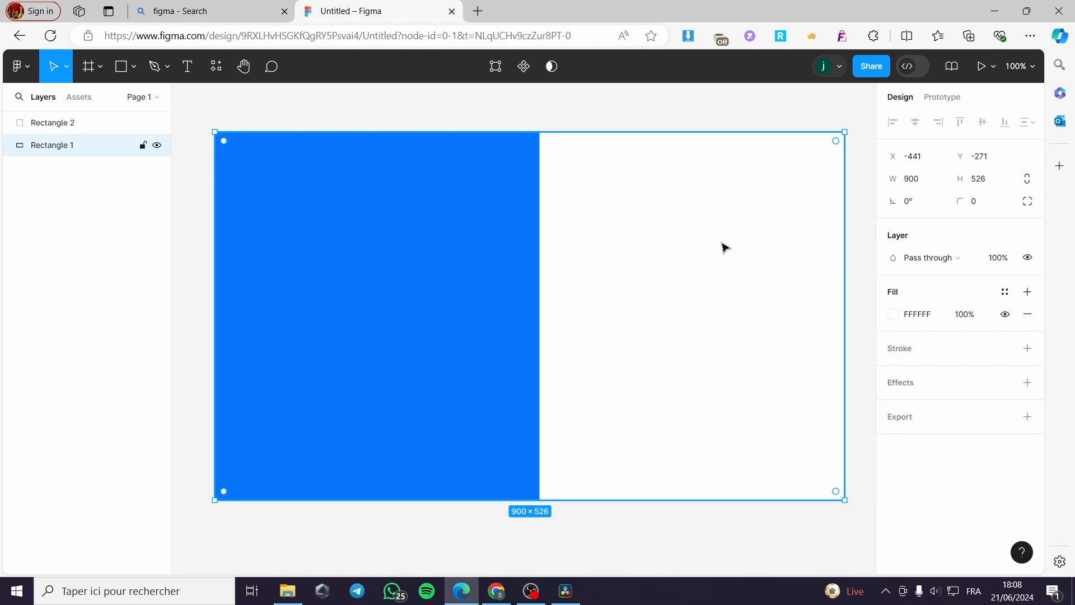
pyautogui.click(1029, 349)
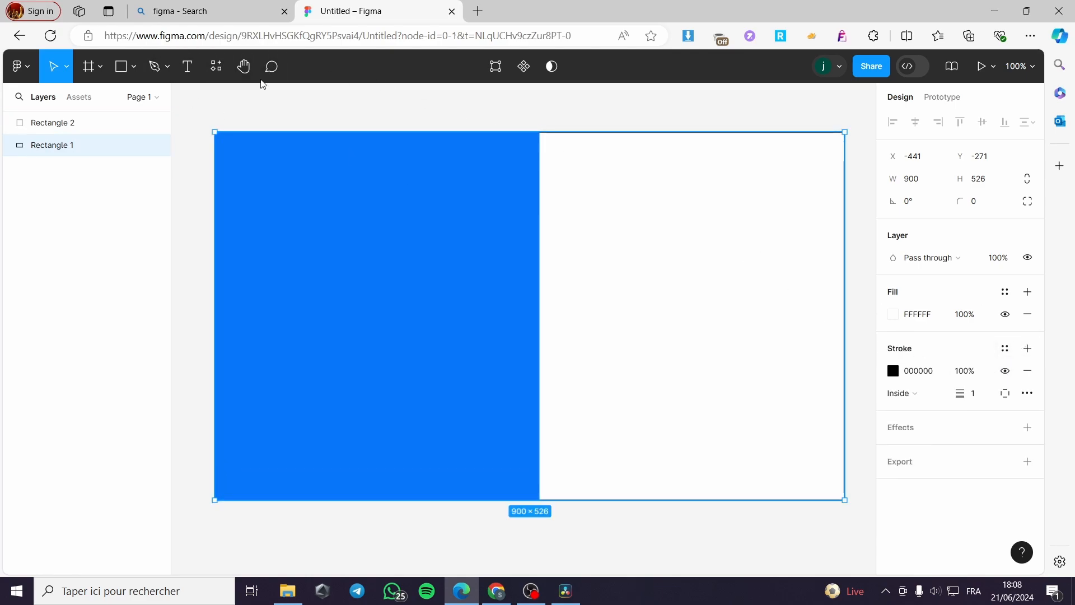
# Draw a horizontal line about 436 long along the top edge of the white area, ending at the blue rectangle
pyautogui.click(122, 67)
pyautogui.click(136, 69)
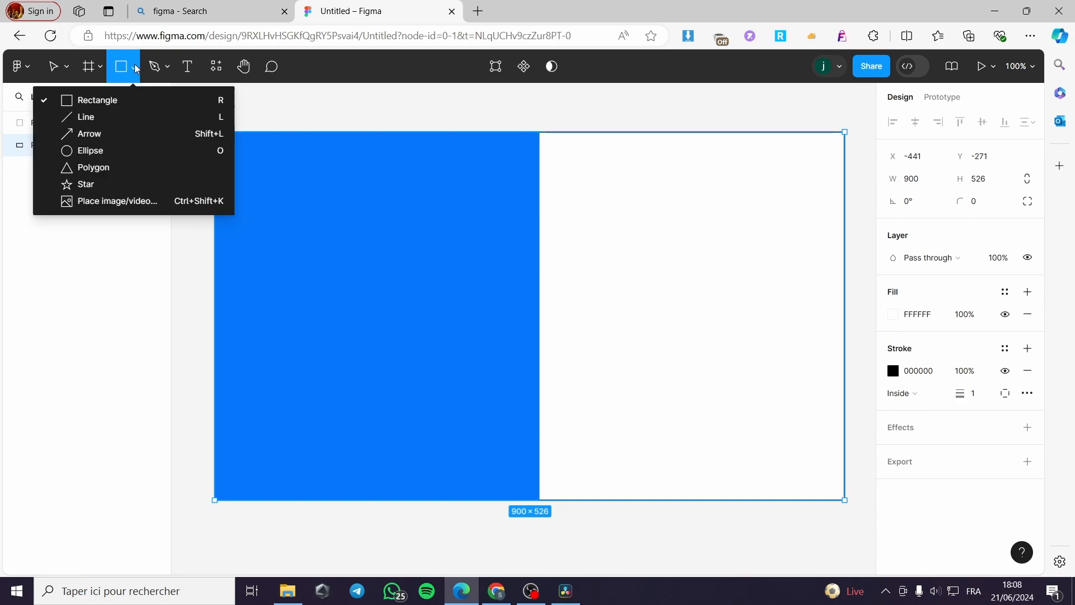
pyautogui.click(85, 116)
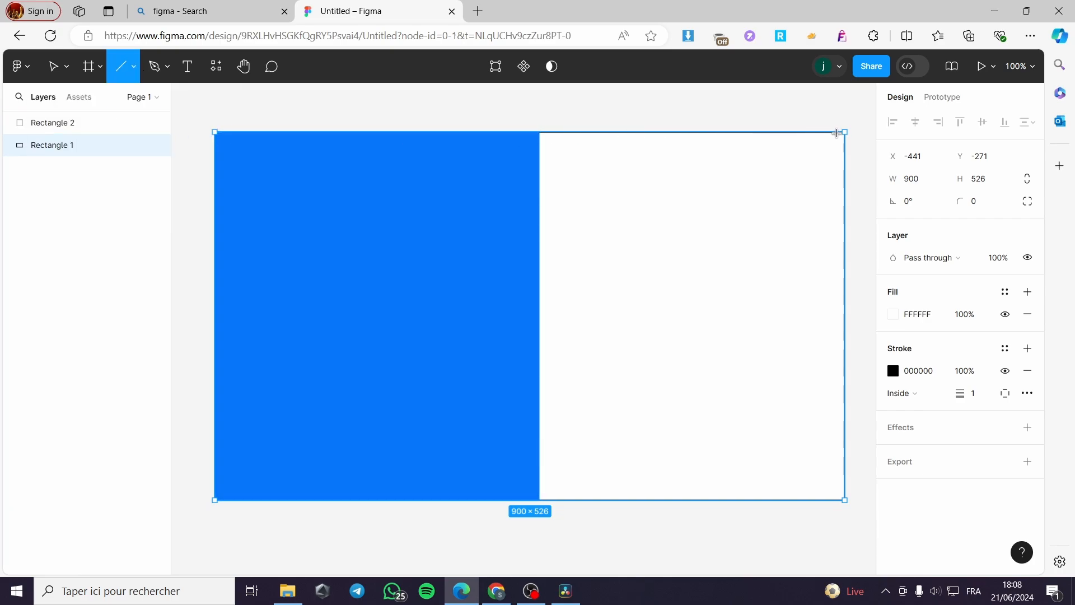
pyautogui.moveTo(845, 132); pyautogui.dragTo(538, 130)
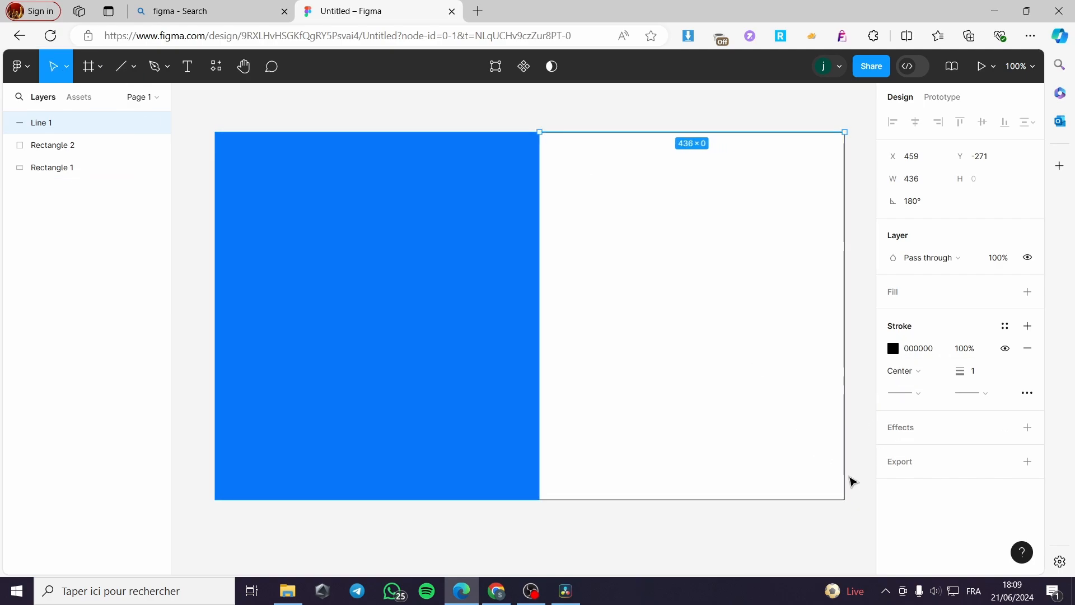
# Move the large white rectangle slightly to the right, past the end of the line, and deselect it
pyautogui.moveTo(841, 499); pyautogui.dragTo(850, 499)
pyautogui.click(869, 523)
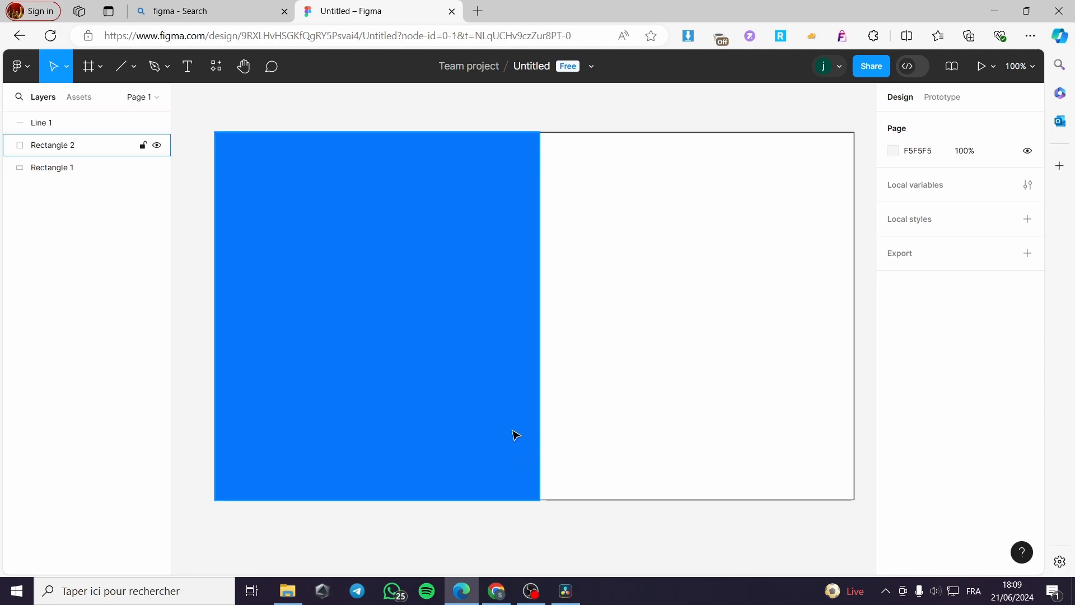
pyautogui.click(401, 324)
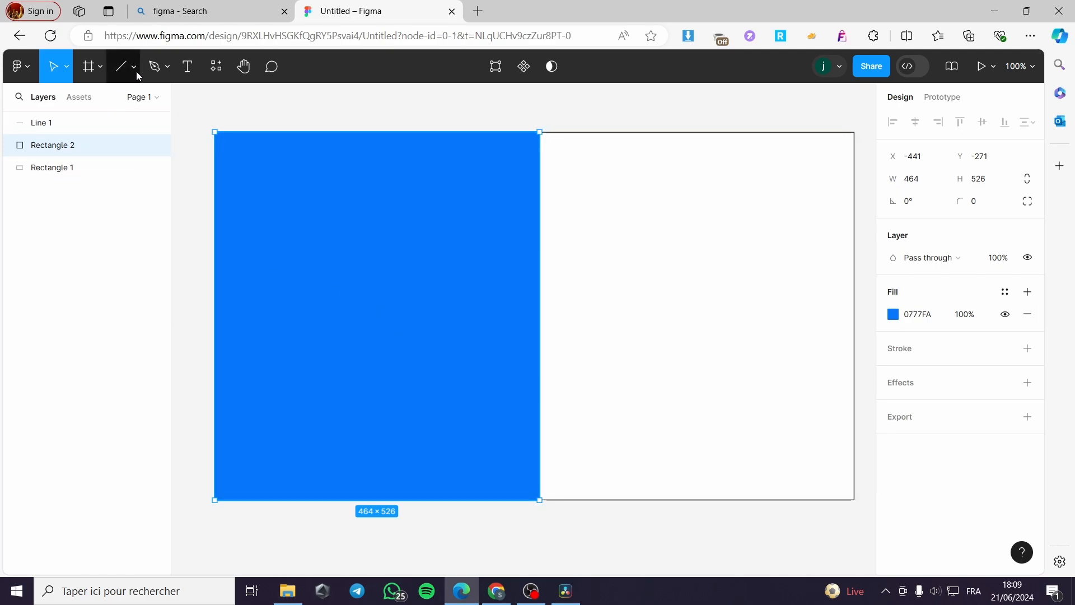
pyautogui.click(68, 68)
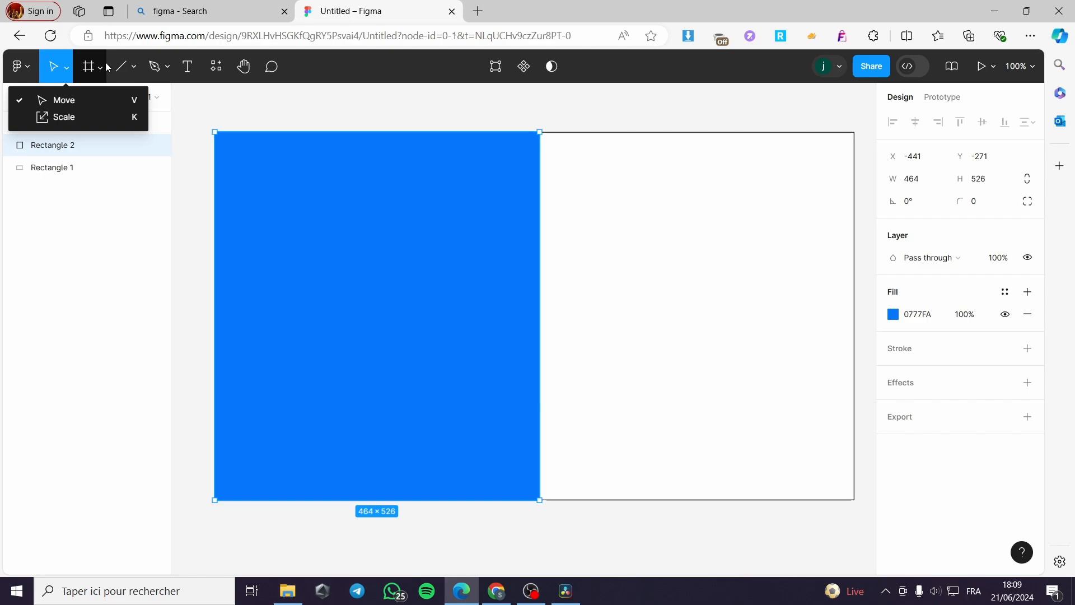
pyautogui.click(293, 300)
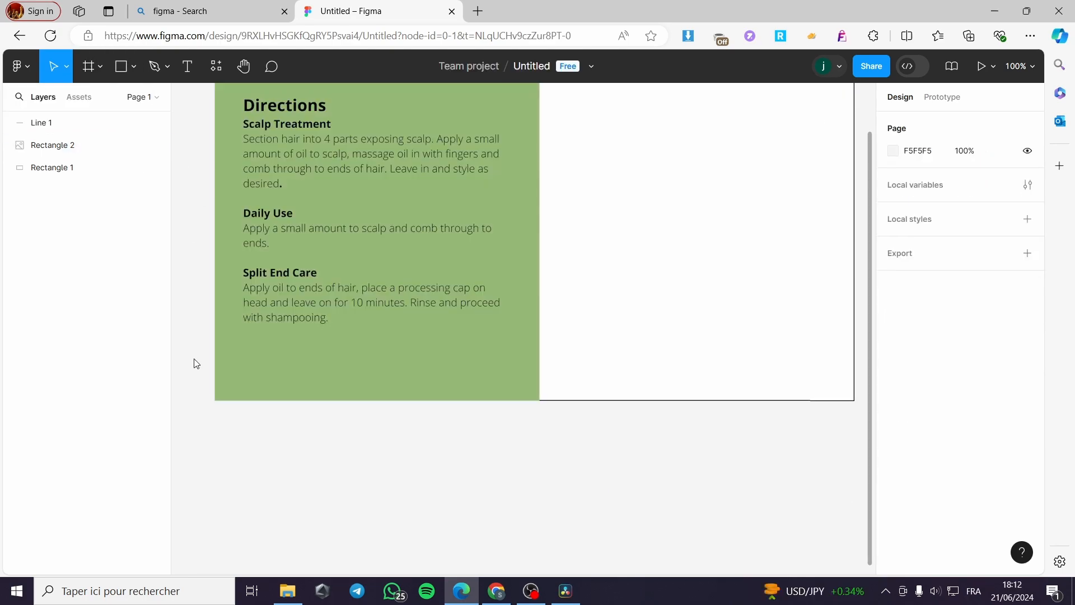
# Place the image Logo here (2) from the Downloads folder into the smaller rectangle as its fill
pyautogui.scroll(1, 196, 363)
pyautogui.click(18, 66)
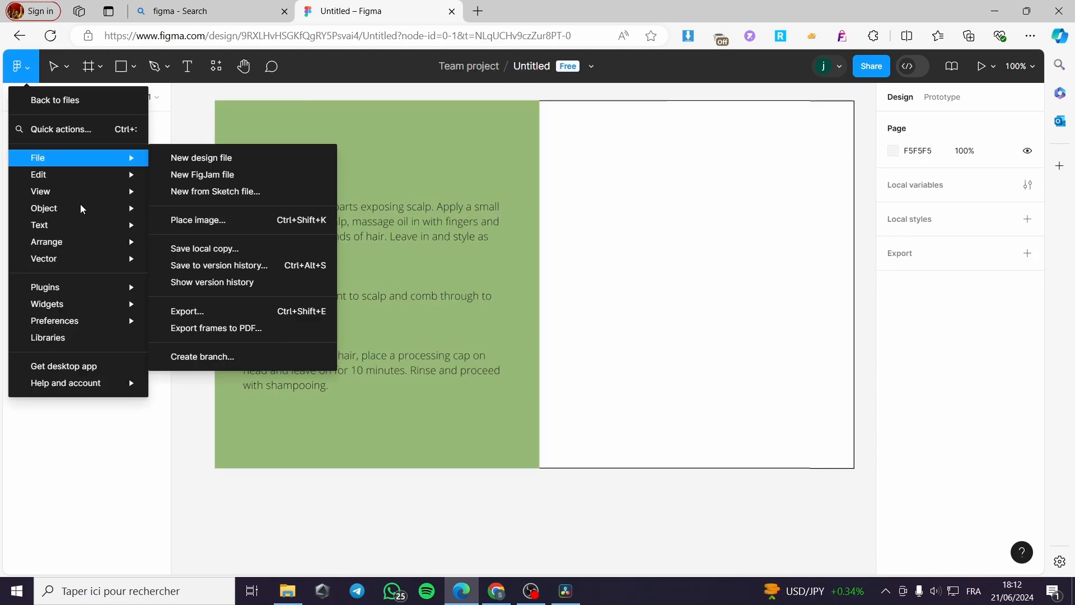
pyautogui.moveTo(88, 187)
pyautogui.moveTo(96, 161)
pyautogui.click(254, 226)
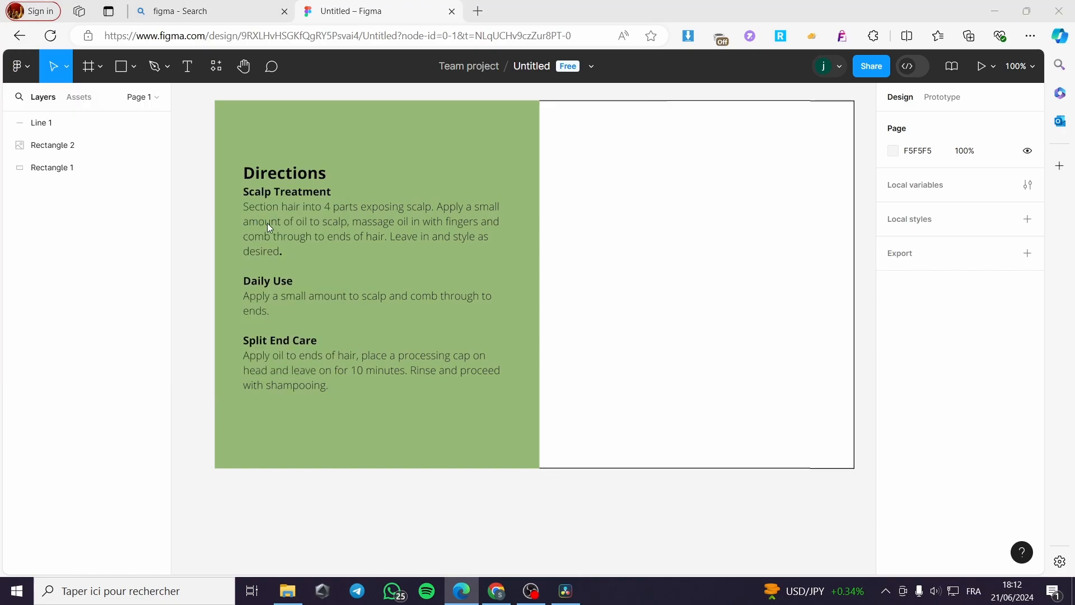
pyautogui.scroll(-5, 704, 278)
pyautogui.scroll(6, 704, 279)
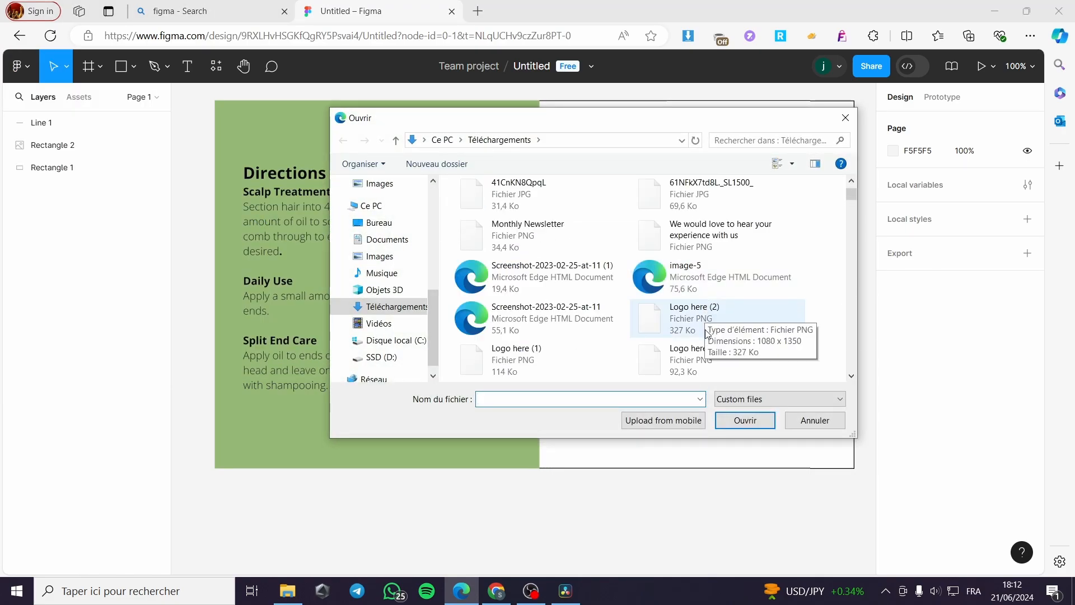
pyautogui.doubleClick(745, 323)
pyautogui.click(297, 207)
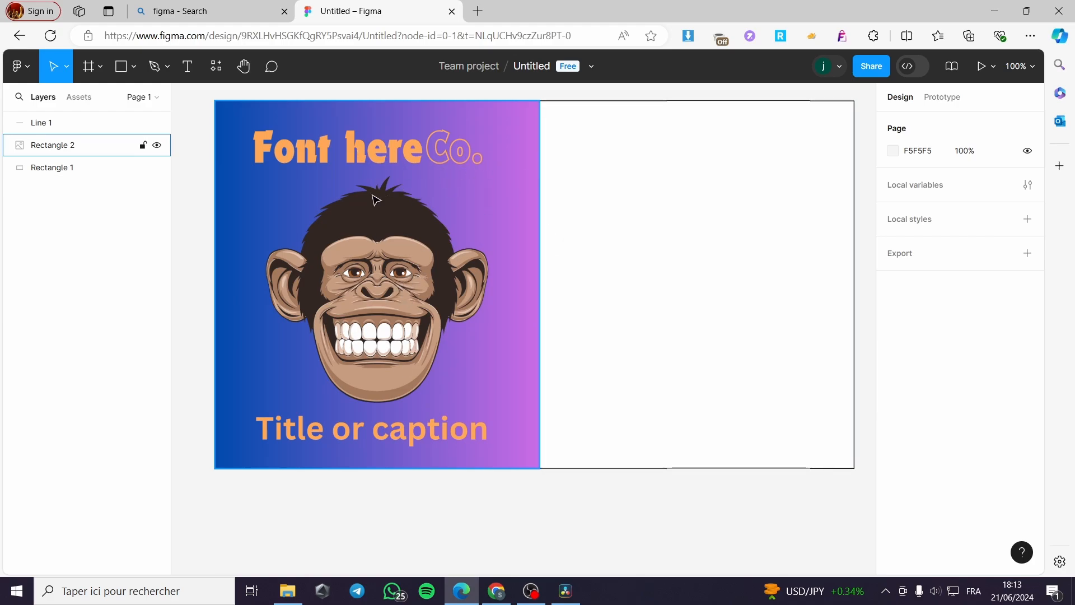
# Insert the image 41CnKN8QpqL from the Downloads folder onto the canvas, and delete it again
pyautogui.click(288, 590)
pyautogui.click(492, 418)
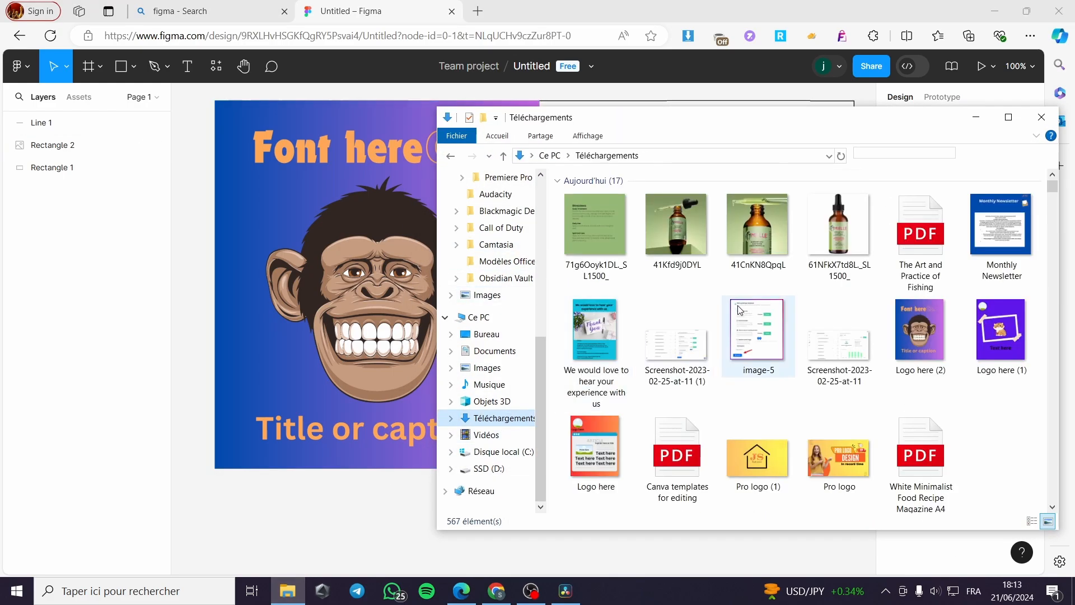
pyautogui.moveTo(757, 224); pyautogui.dragTo(375, 280)
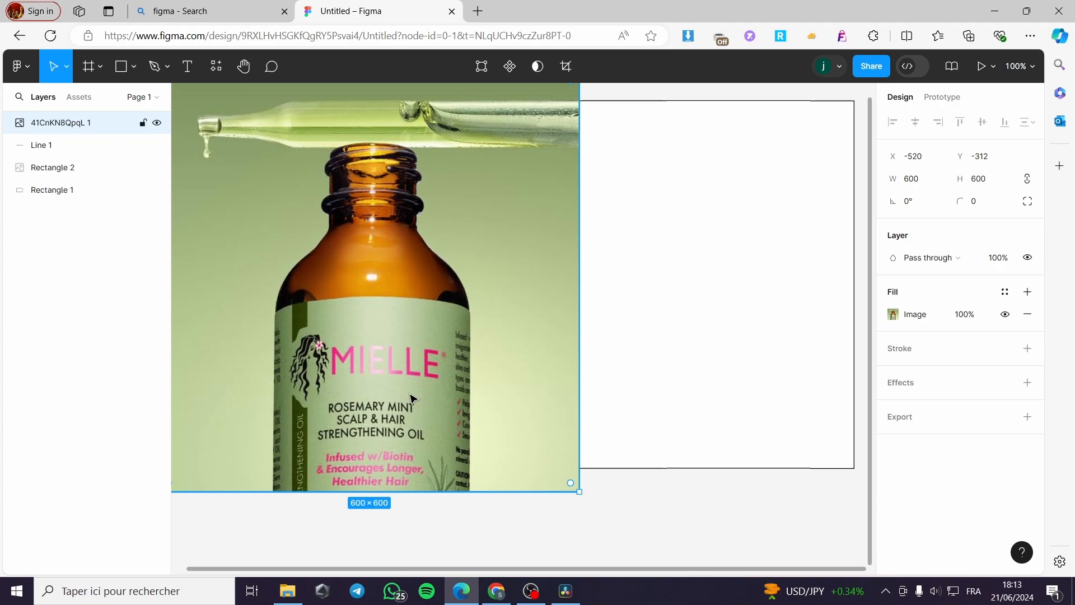
pyautogui.press('Delete')
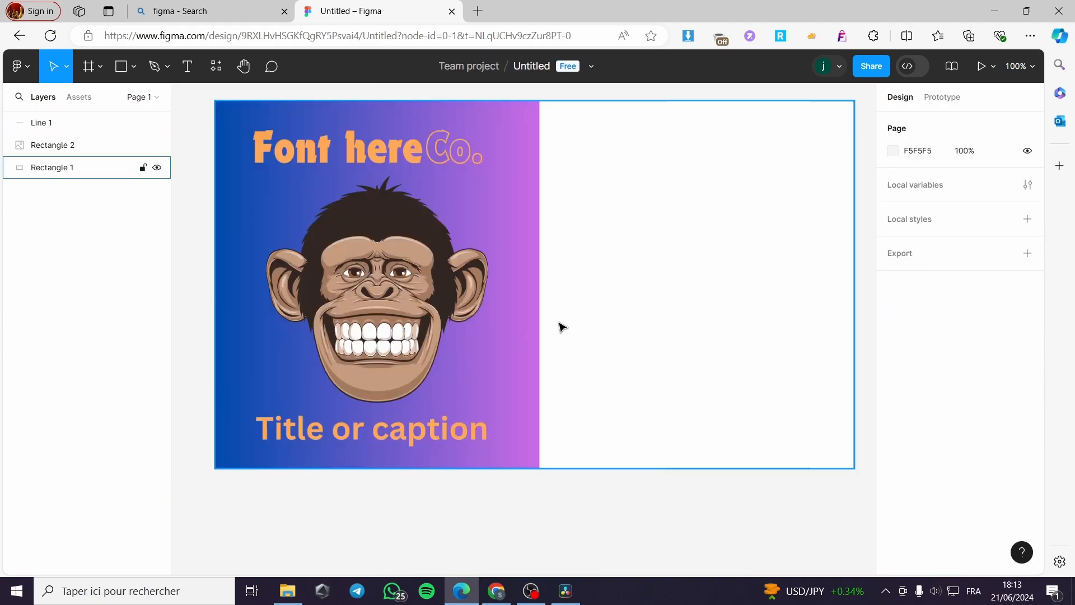
# Add a text box about 231 × 38 in the upper part of the white area reading Login Information
pyautogui.click(642, 323)
pyautogui.scroll(1, 633, 431)
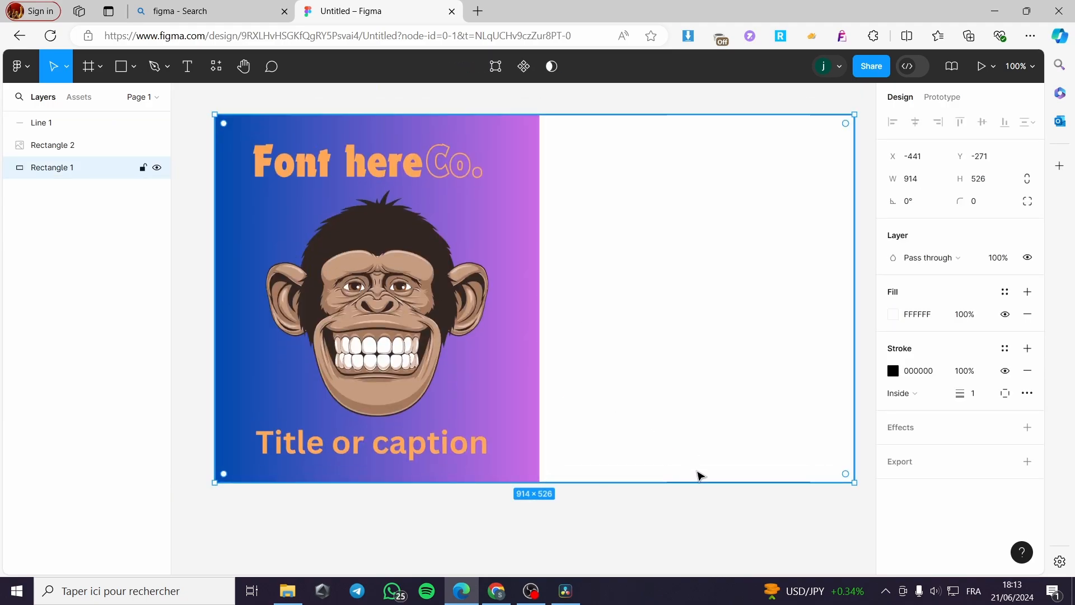
pyautogui.click(681, 519)
pyautogui.click(741, 332)
pyautogui.click(185, 67)
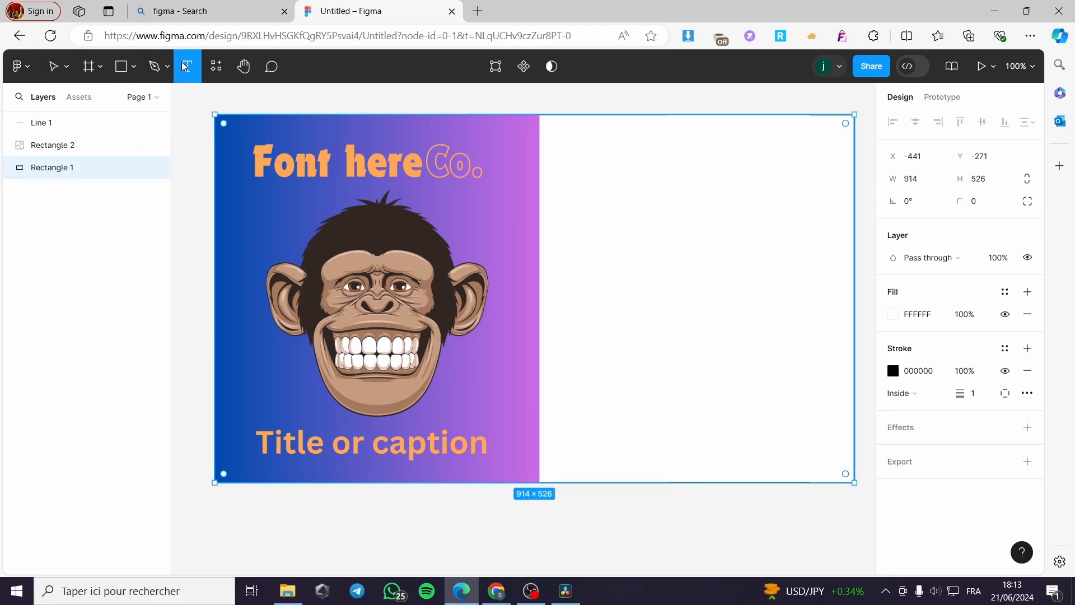
pyautogui.moveTo(586, 160); pyautogui.dragTo(751, 188)
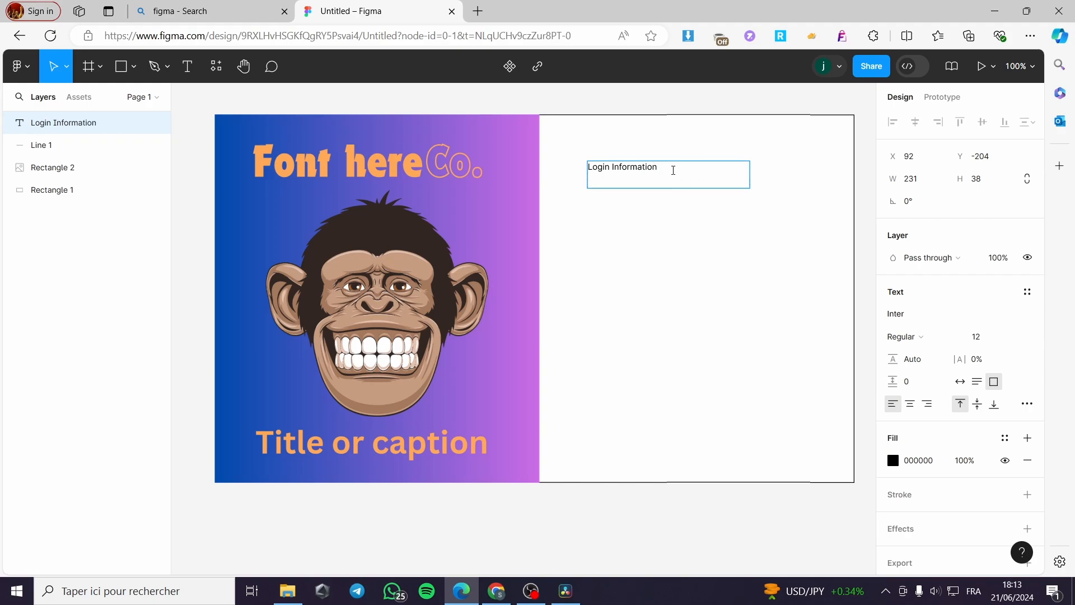
# Make the Login Information heading bold and left-aligned
pyautogui.moveTo(673, 170); pyautogui.dragTo(582, 173)
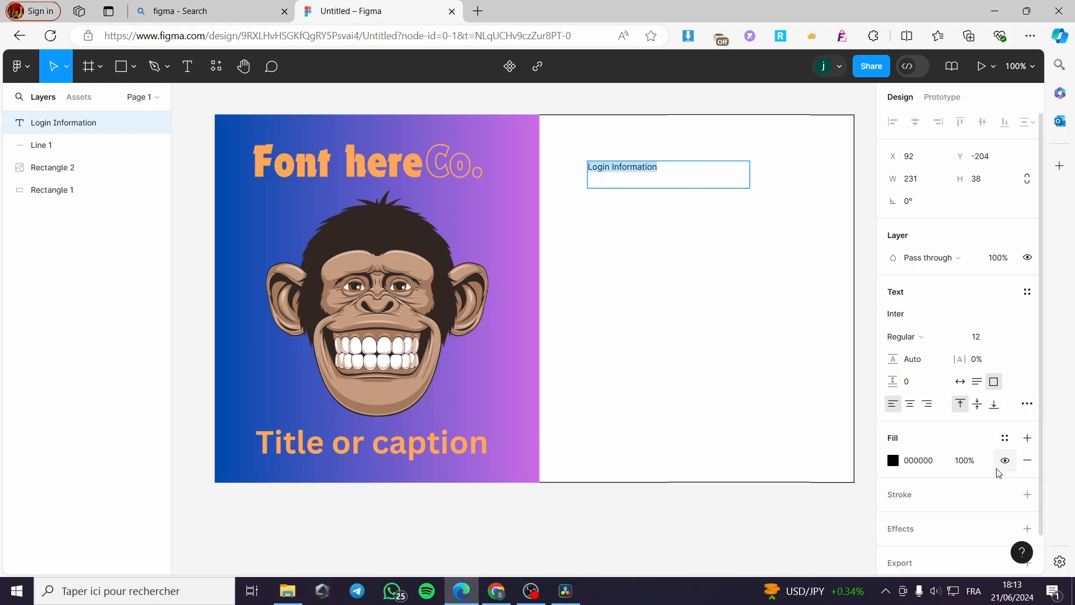
pyautogui.scroll(-1, 996, 496)
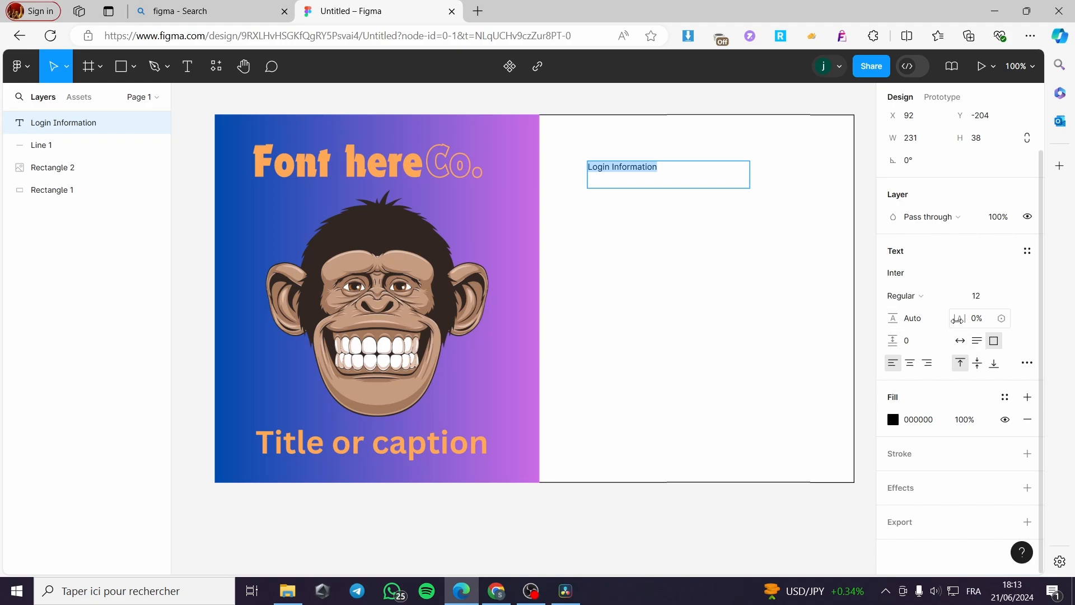
pyautogui.click(922, 296)
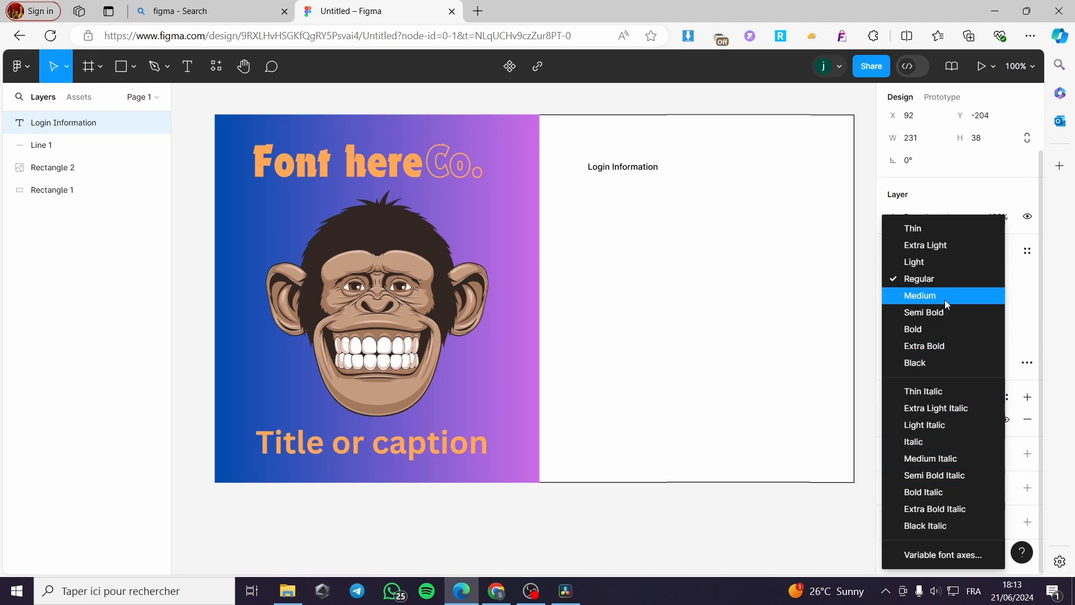
pyautogui.click(946, 329)
pyautogui.doubleClick(663, 180)
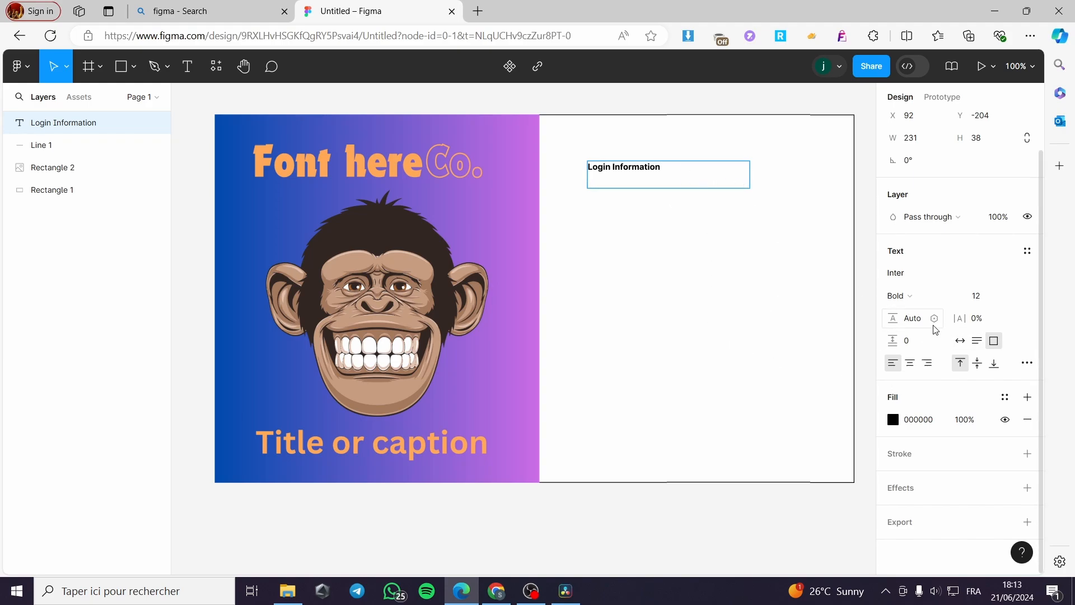
pyautogui.click(910, 364)
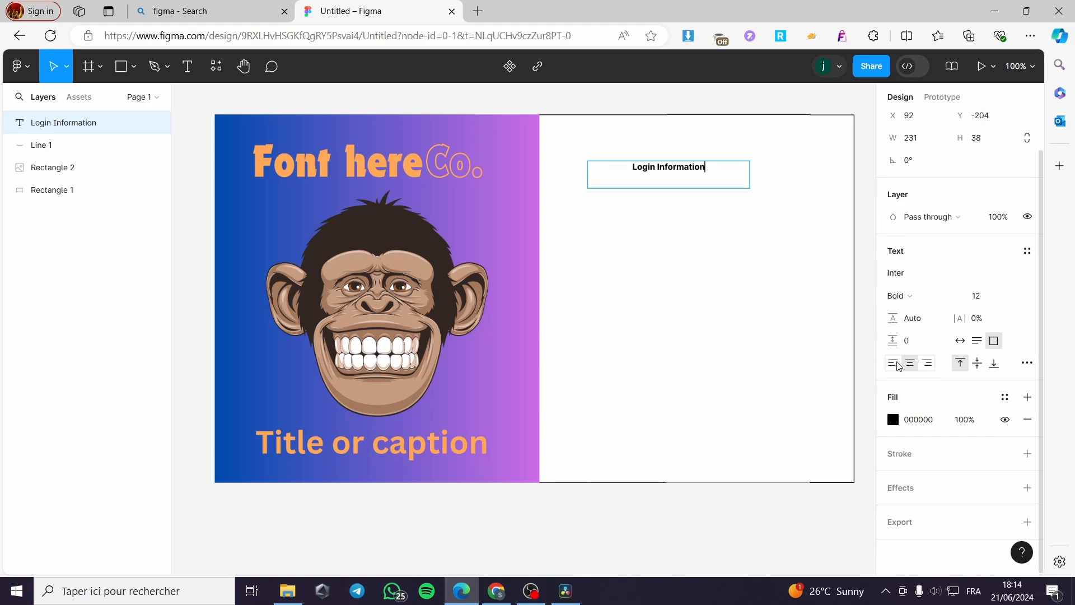
pyautogui.click(898, 365)
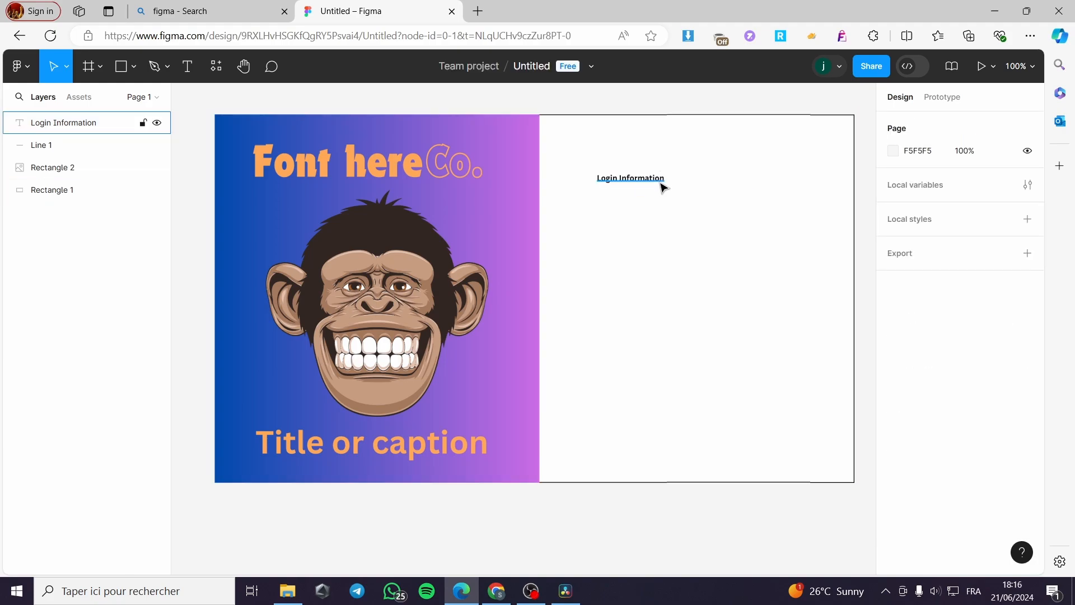
# Underline the Login Information heading through its type settings
pyautogui.click(662, 185)
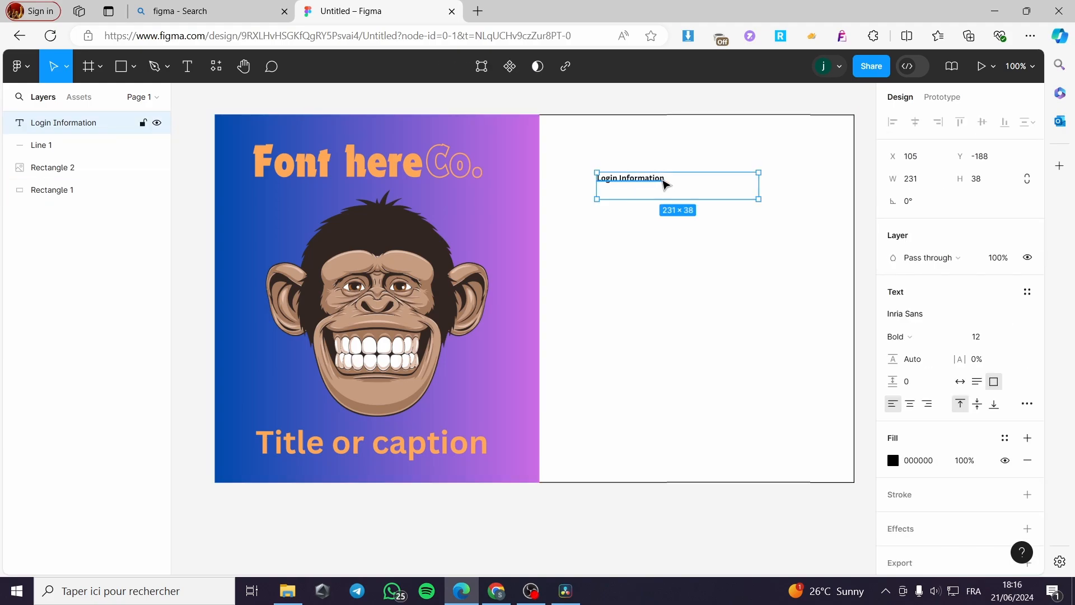
pyautogui.click(1028, 405)
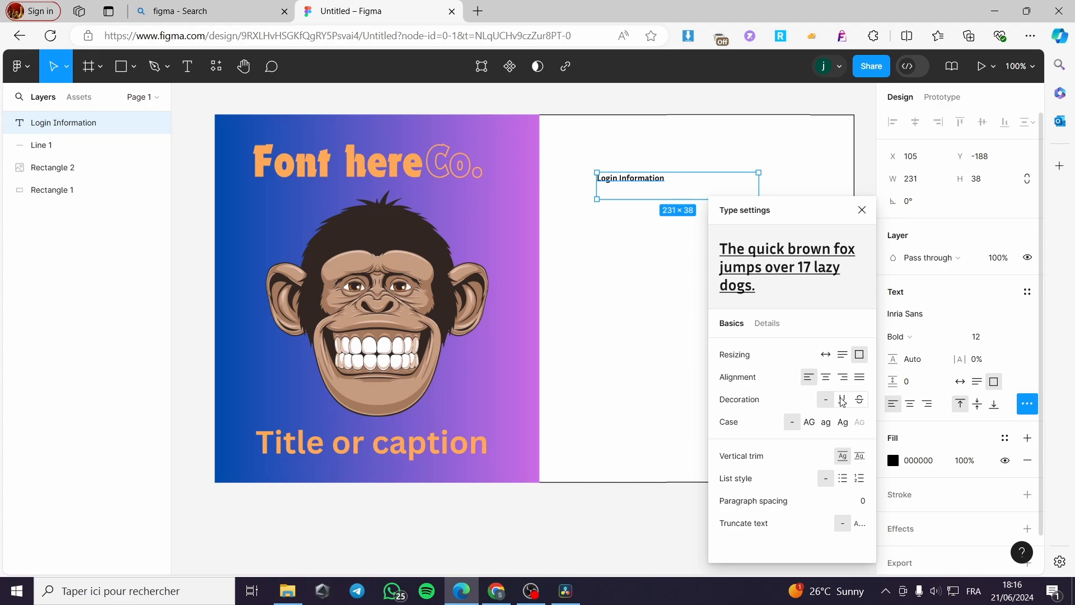
pyautogui.click(862, 210)
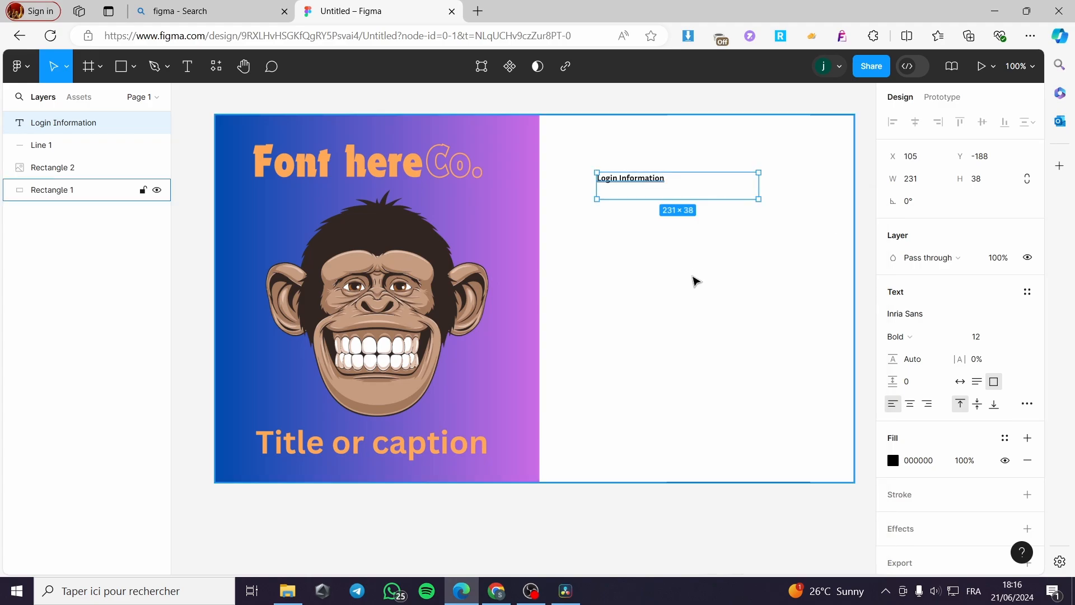
# Add a text box about 213 × 40 below the Login Information heading reading Username
pyautogui.click(695, 280)
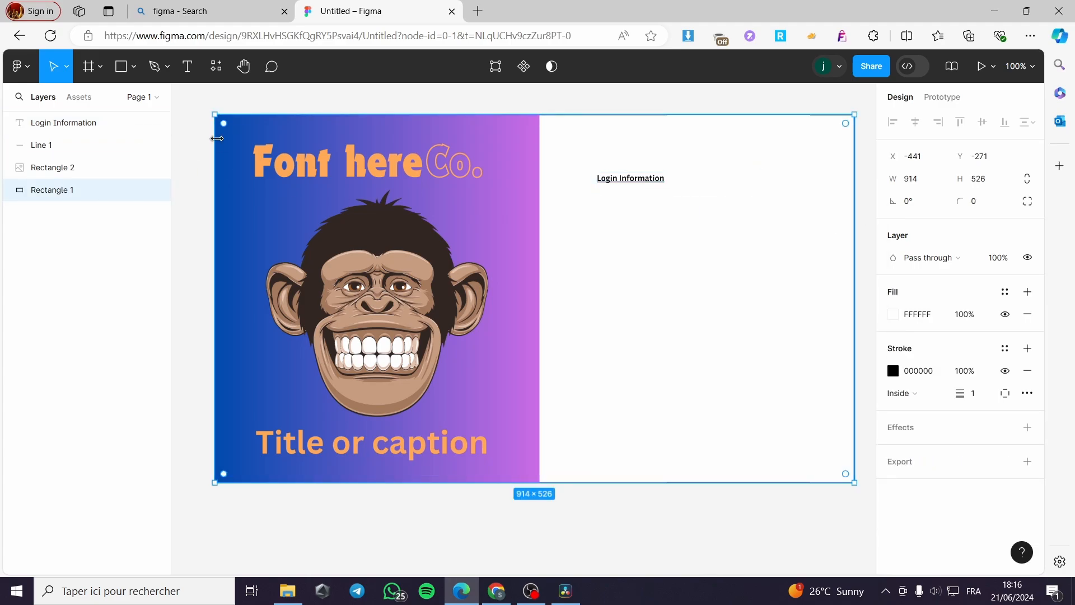
pyautogui.click(187, 66)
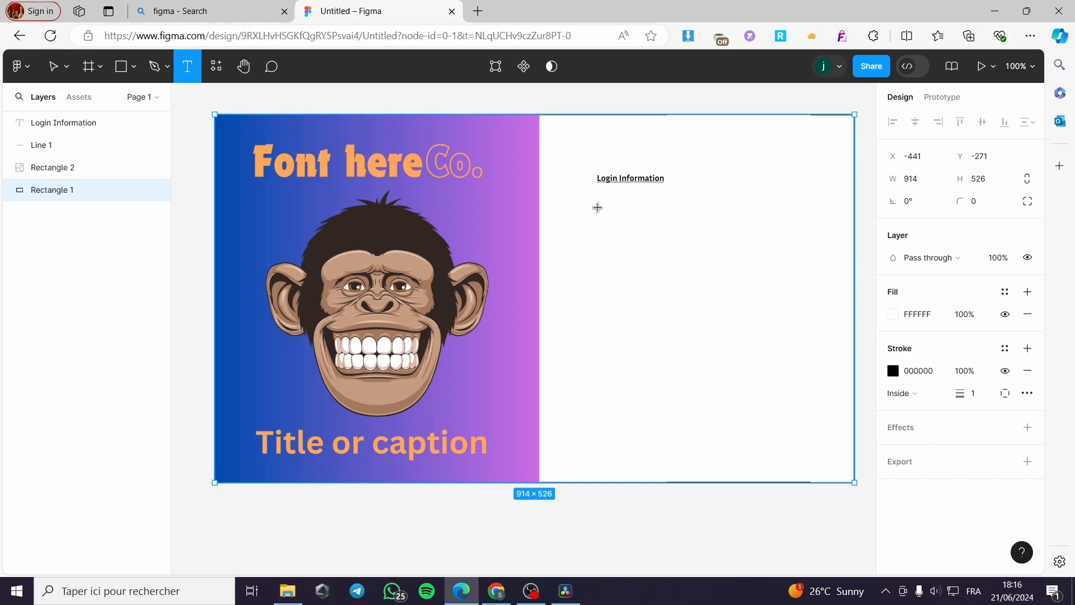
pyautogui.moveTo(598, 208); pyautogui.dragTo(747, 235)
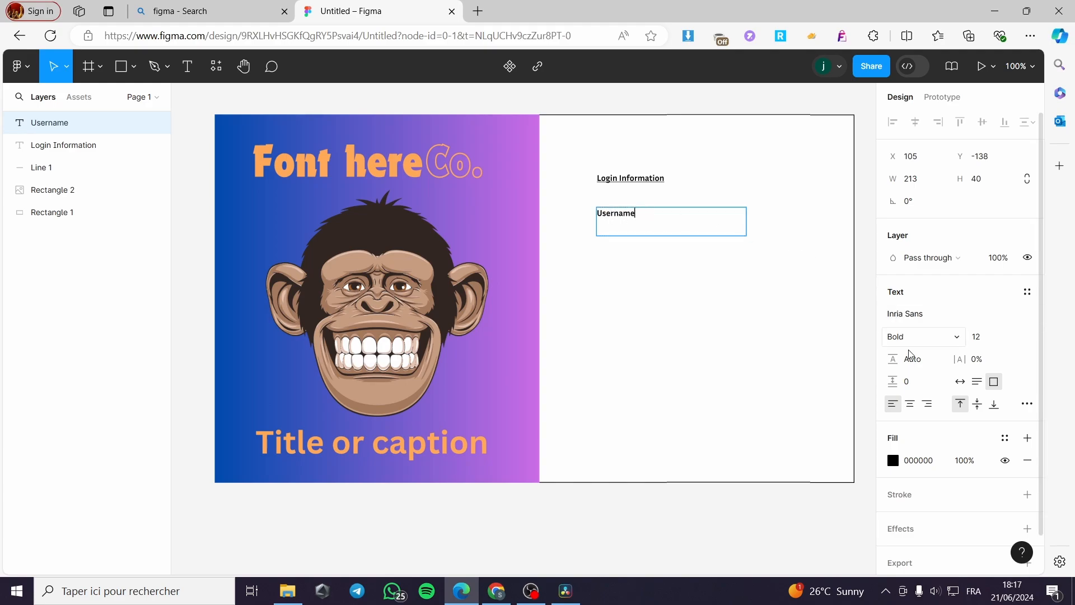
pyautogui.click(929, 464)
pyautogui.moveTo(966, 463); pyautogui.dragTo(959, 464)
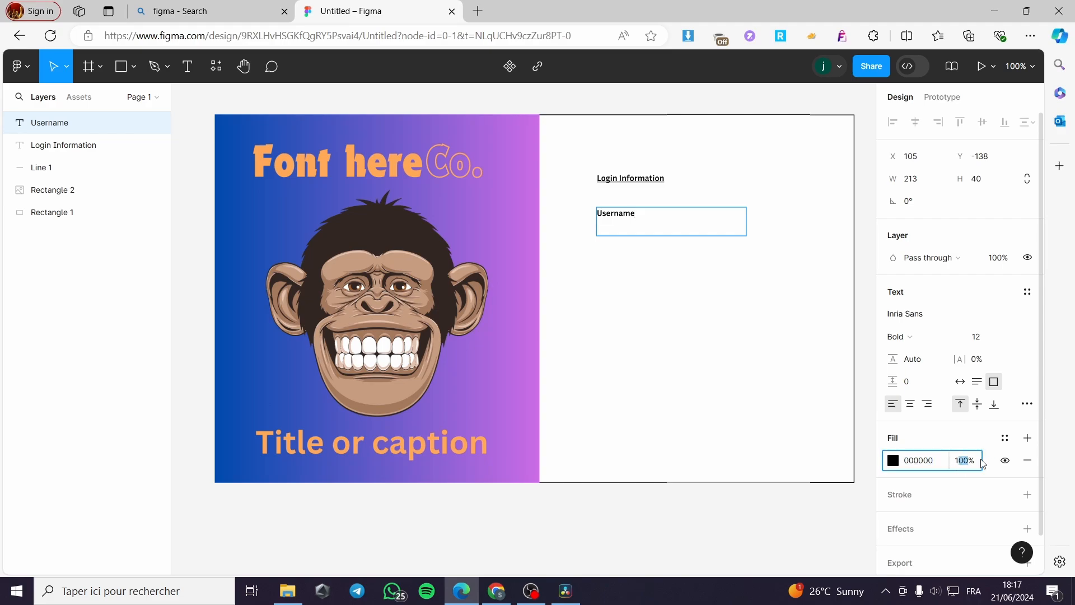
pyautogui.click(969, 465)
pyautogui.press('Escape')
# Set the stroke opacity of the large white rectangle to 70%
pyautogui.click(737, 480)
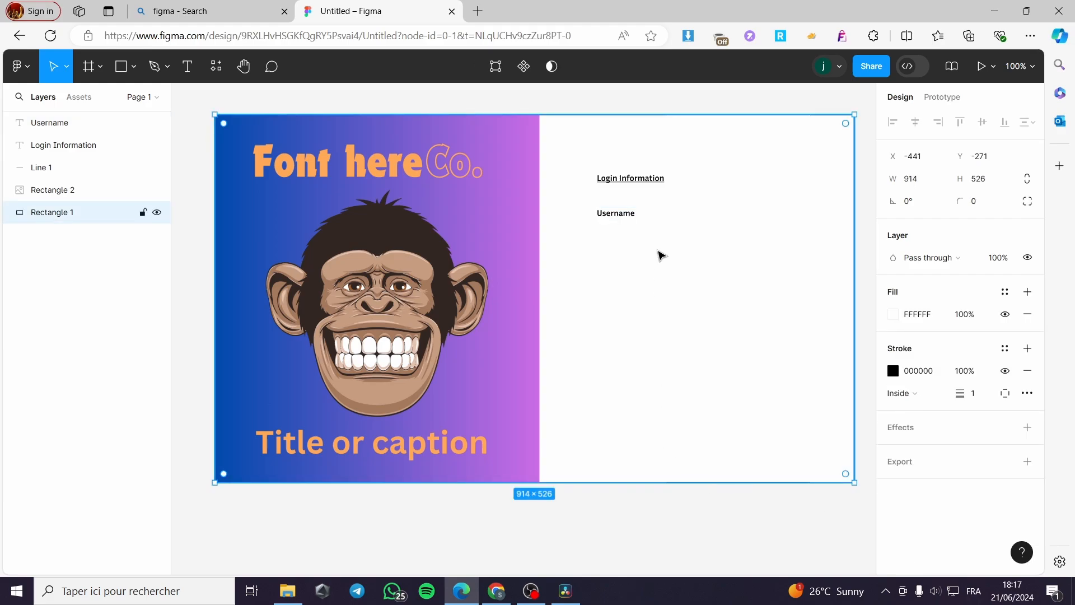
pyautogui.click(968, 375)
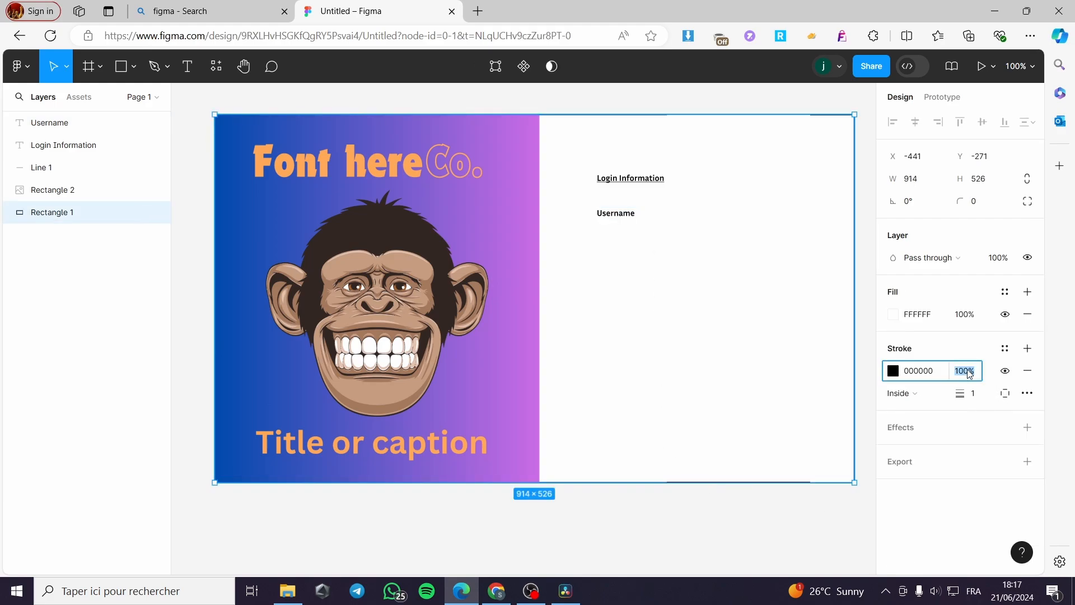
# Lower the fill opacity of the Username text to 36%, keeping the colour 000000
pyautogui.click(610, 215)
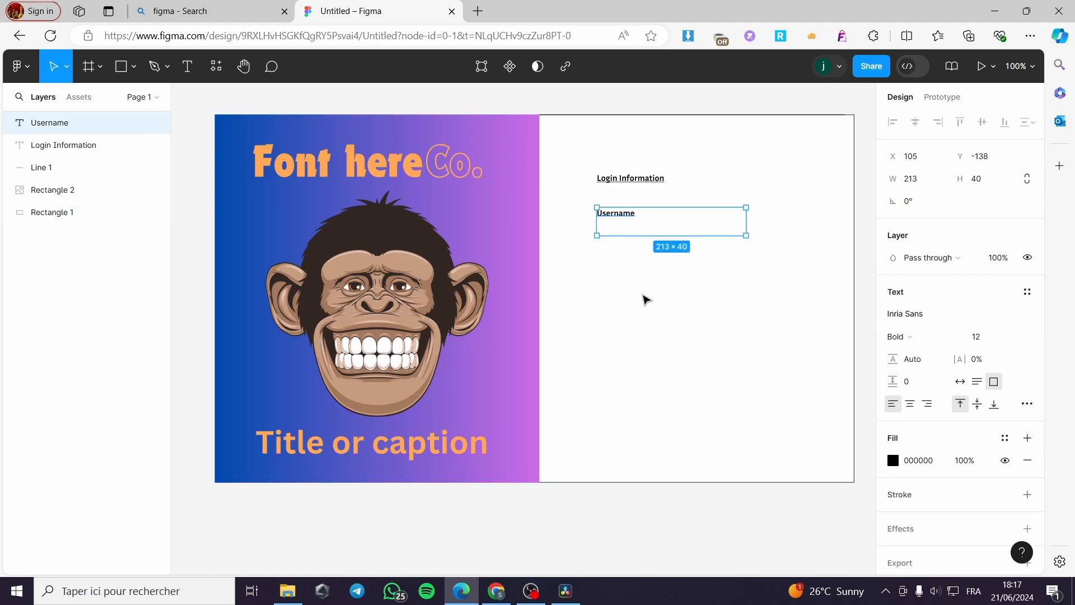
pyautogui.click(924, 465)
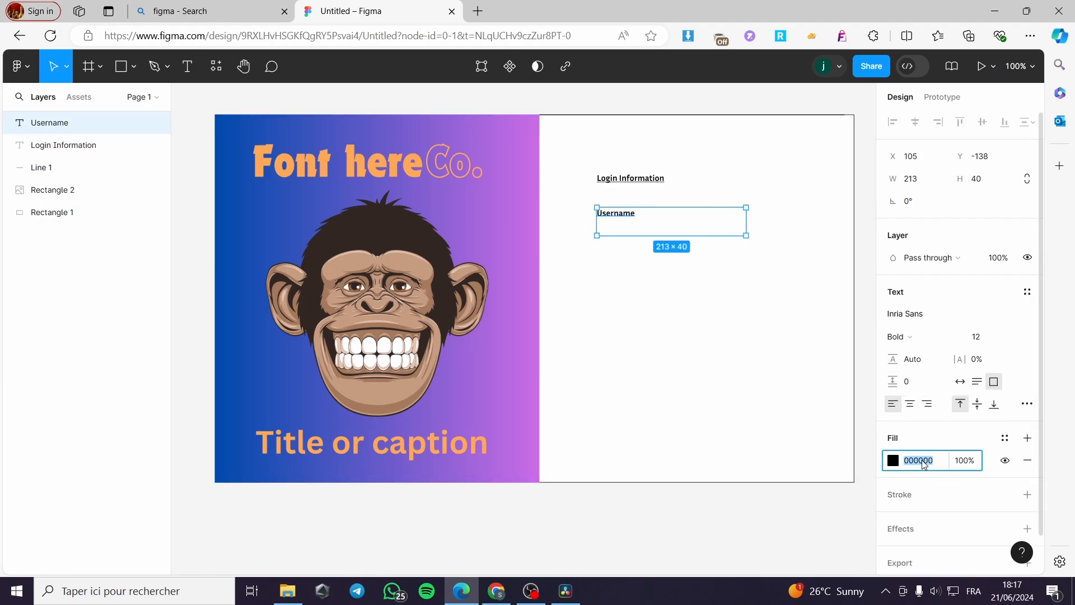
pyautogui.click(895, 464)
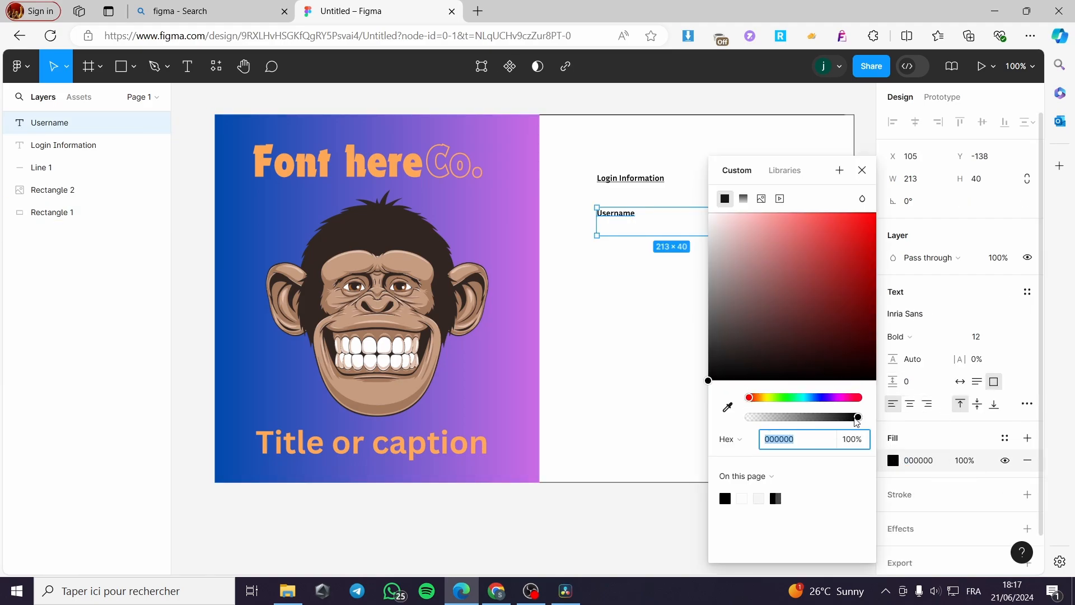
pyautogui.moveTo(858, 417); pyautogui.dragTo(790, 420)
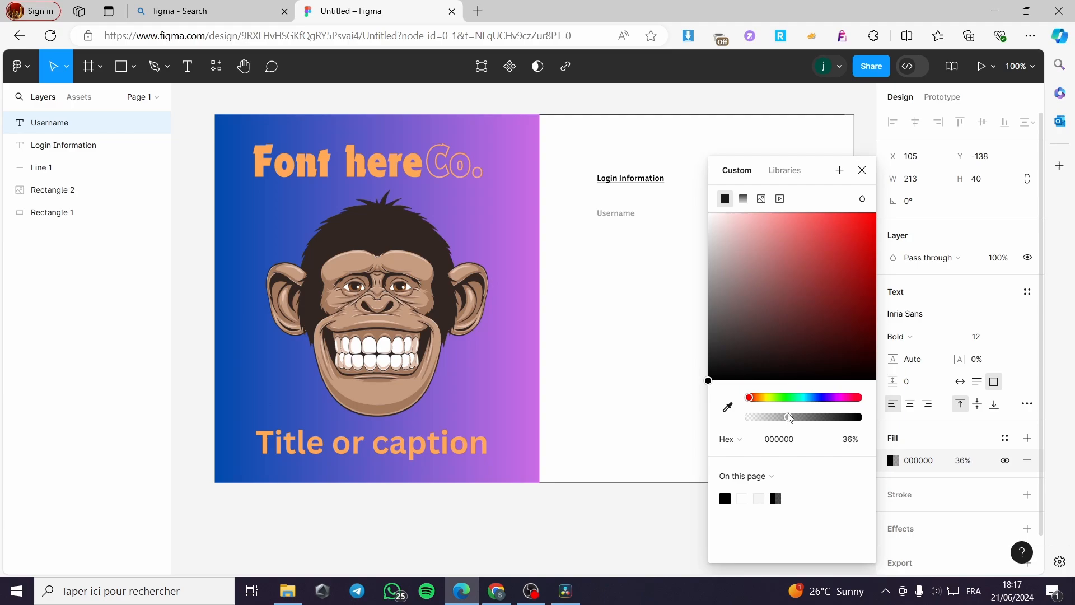
pyautogui.click(628, 393)
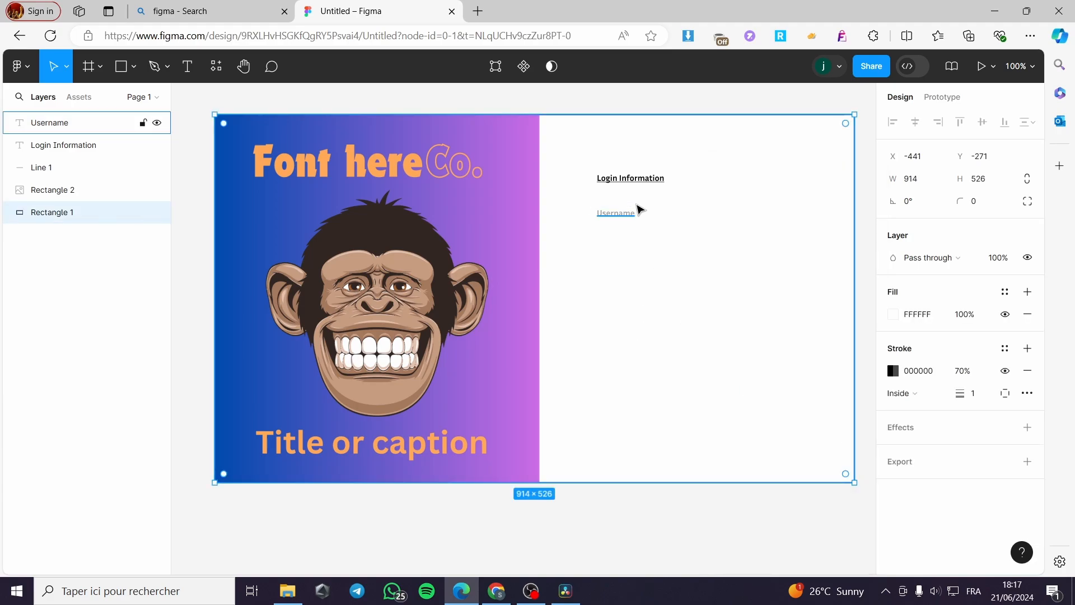
# Underline the Username text through its type settings and deselect it
pyautogui.click(629, 221)
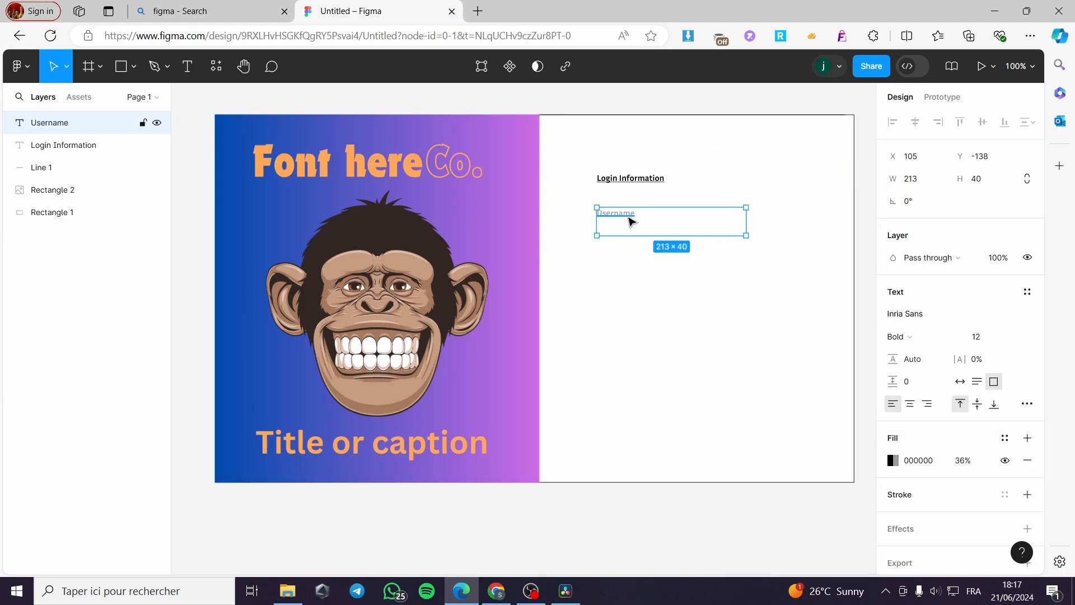
pyautogui.click(1027, 405)
pyautogui.click(644, 414)
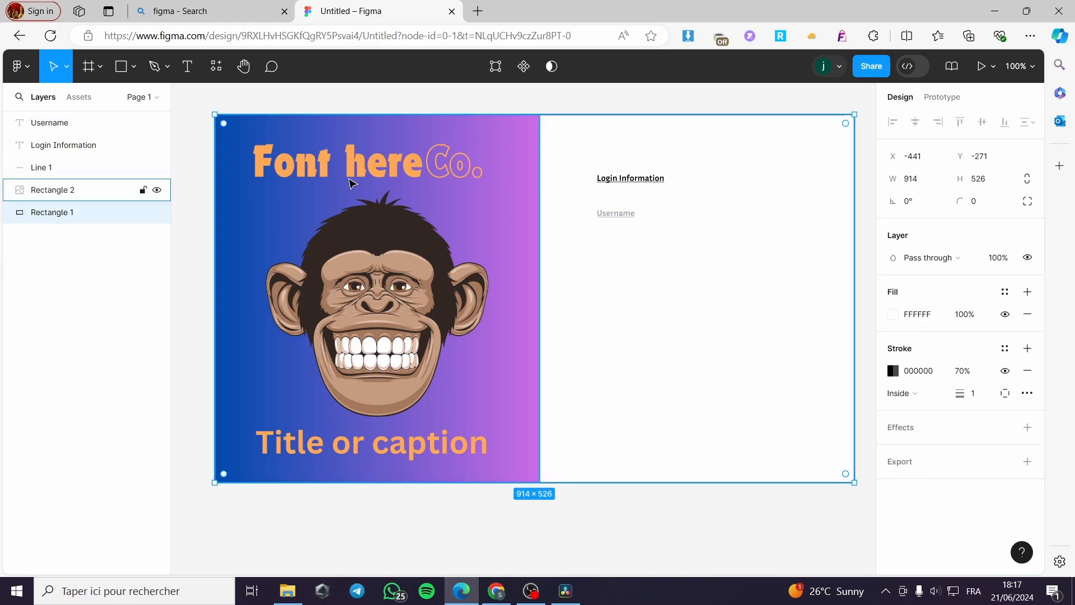
# Draw a rectangle about 221 × 31 over the Username text and lower its fill opacity to 20%
pyautogui.click(119, 69)
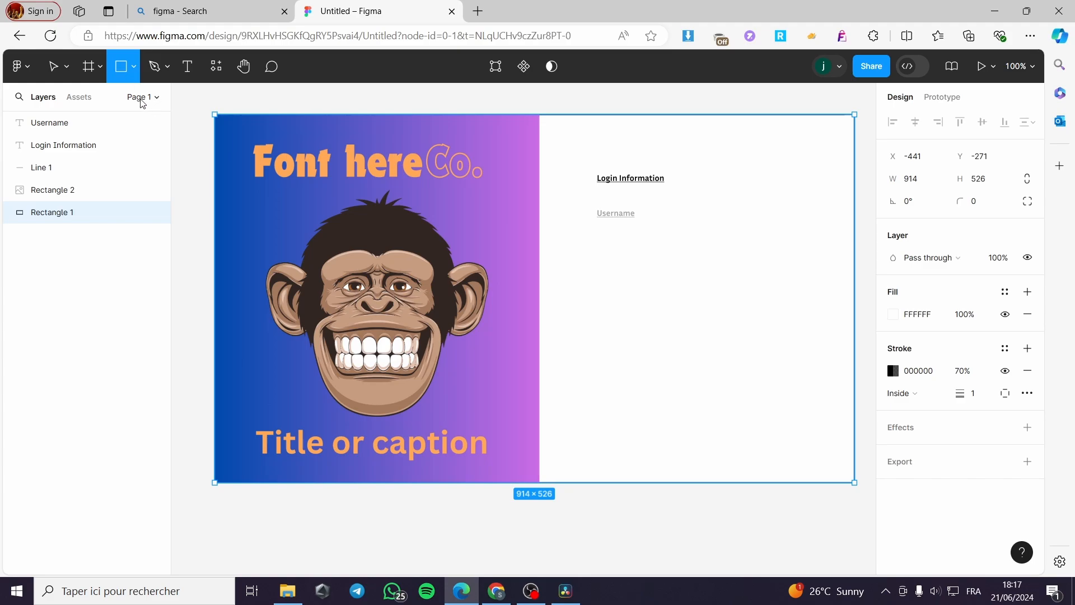
pyautogui.click(135, 67)
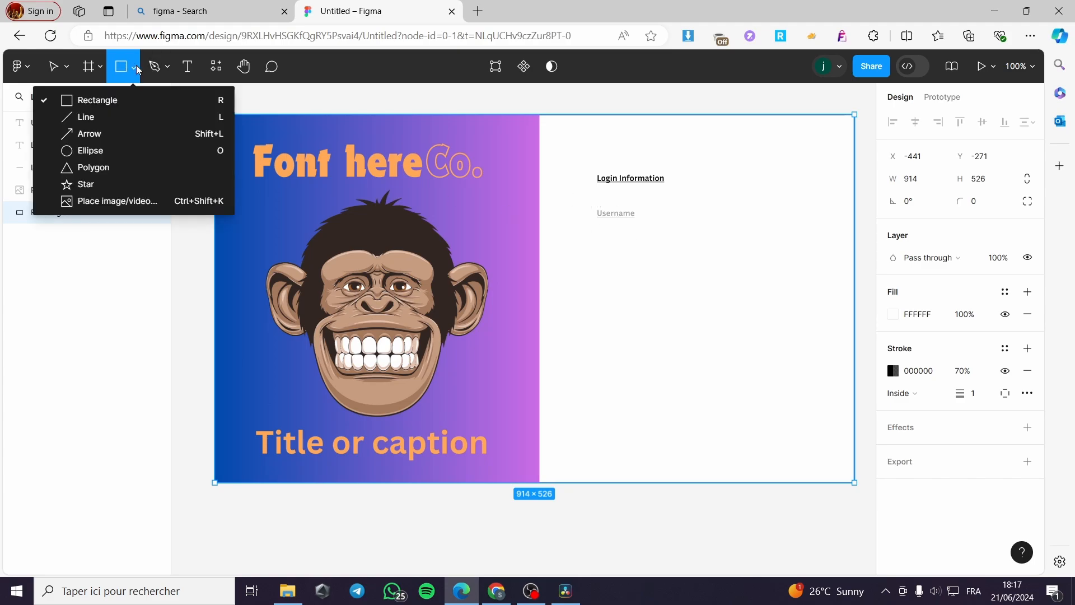
pyautogui.click(132, 66)
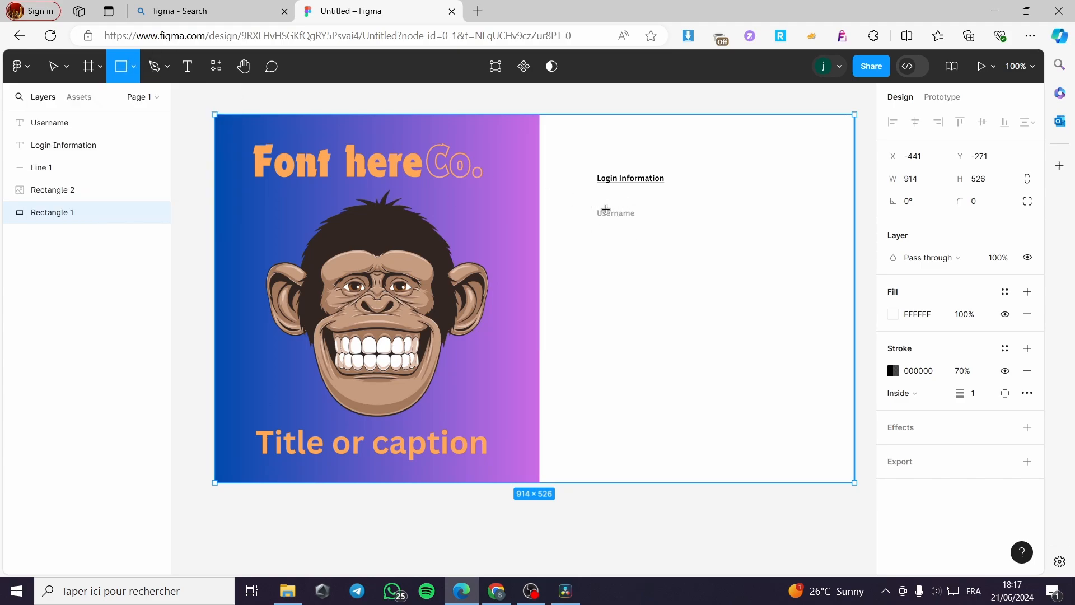
pyautogui.moveTo(597, 218)
pyautogui.mouseDown()
pyautogui.moveTo(621, 231)
pyautogui.moveTo(752, 229)
pyautogui.mouseUp()
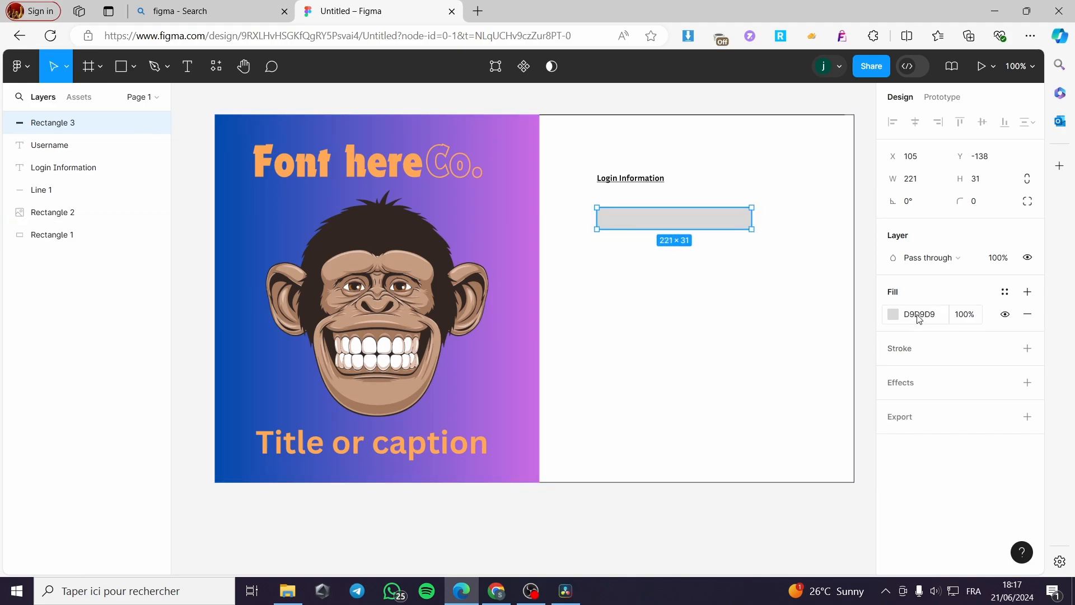
pyautogui.click(893, 314)
pyautogui.moveTo(858, 417); pyautogui.dragTo(773, 417)
pyautogui.click(659, 510)
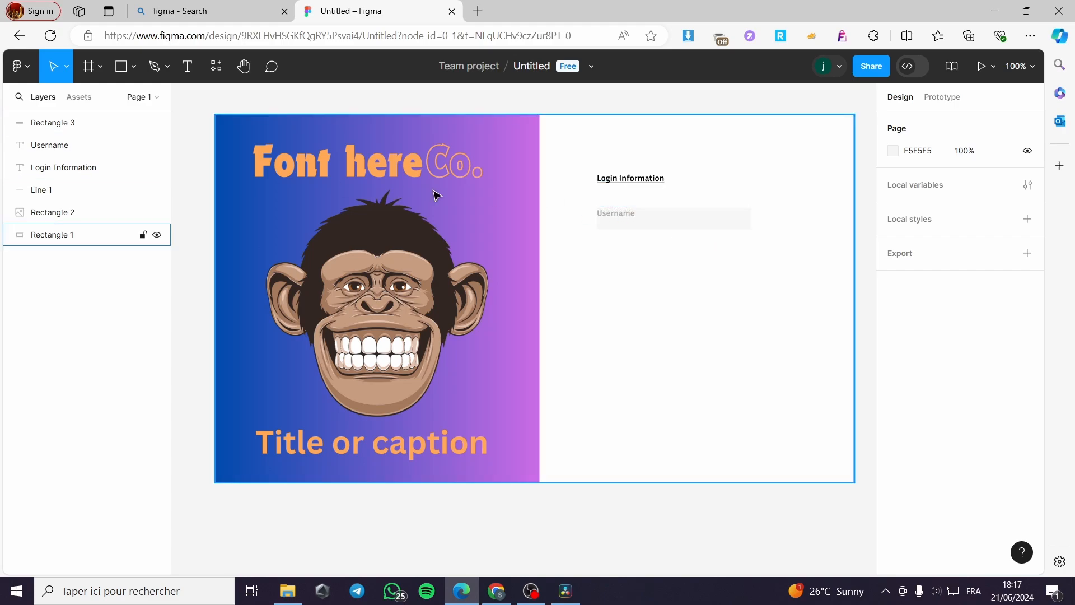
# Place the new rectangle beneath the Username text in the layer order and shift it up slightly to Y -141
pyautogui.moveTo(62, 127); pyautogui.dragTo(60, 157)
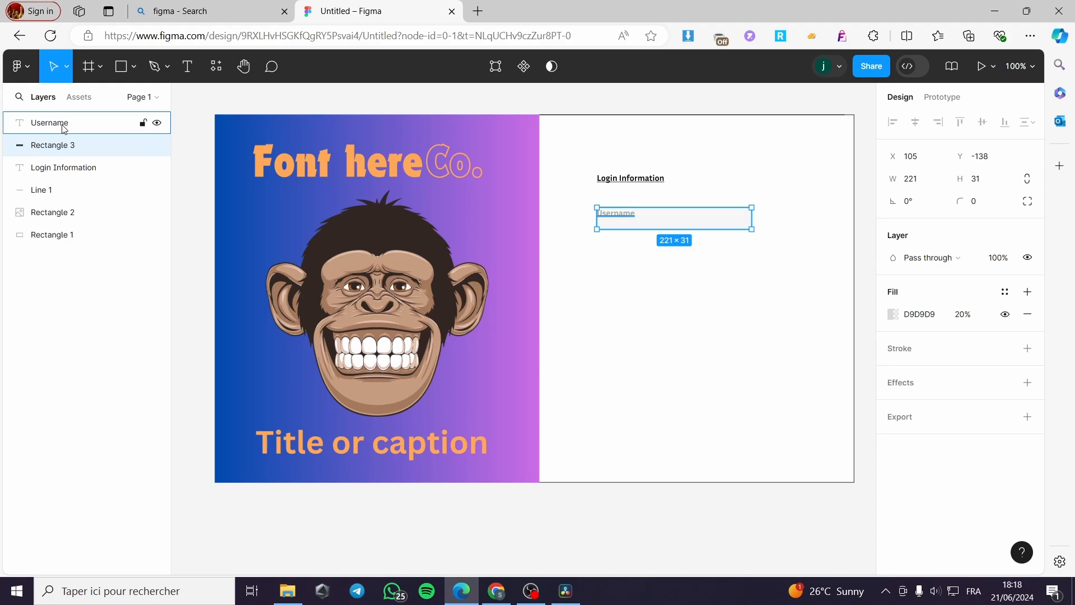
pyautogui.moveTo(649, 224)
pyautogui.mouseDown()
pyautogui.moveTo(665, 234)
pyautogui.moveTo(660, 216)
pyautogui.moveTo(668, 223)
pyautogui.mouseUp()
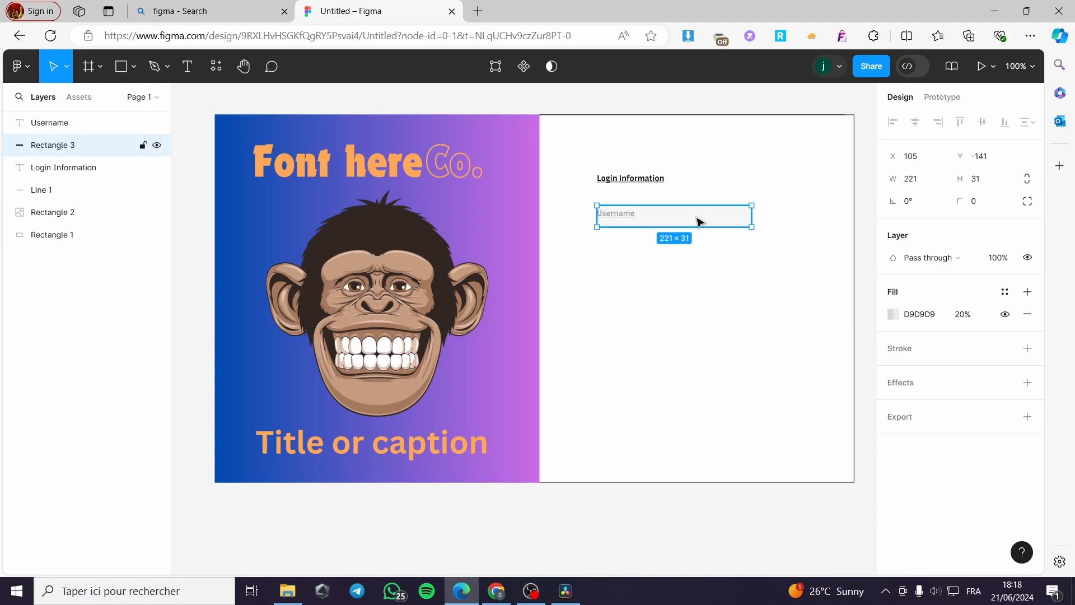
# Change the fill colour of the Username field's rectangle to DAD0D0, then deselect it
pyautogui.click(899, 317)
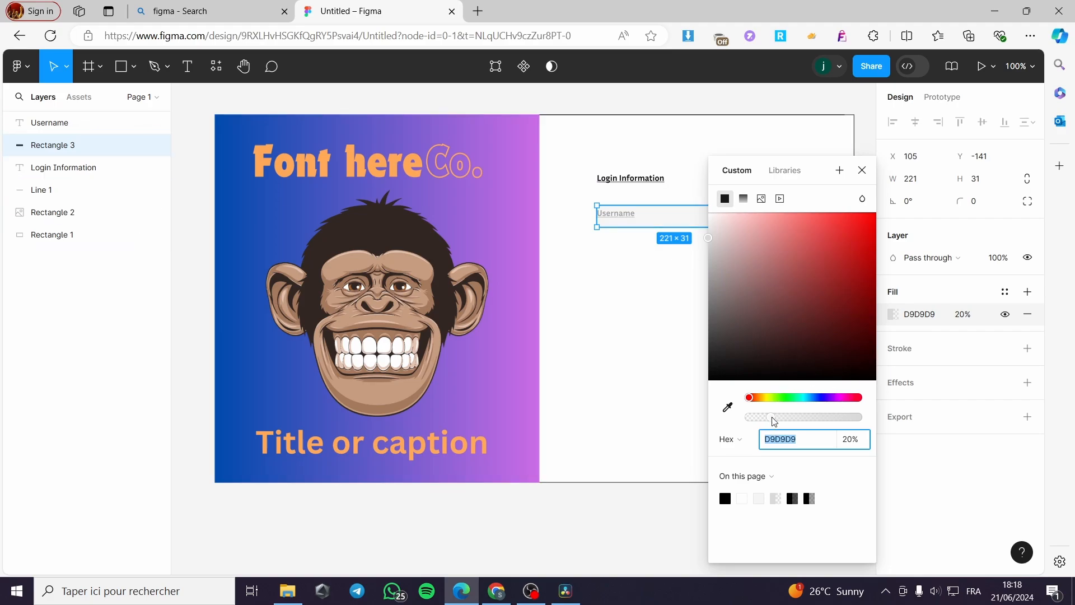
pyautogui.moveTo(734, 233); pyautogui.dragTo(796, 227)
pyautogui.moveTo(861, 237); pyautogui.dragTo(717, 238)
pyautogui.click(655, 530)
pyautogui.click(700, 218)
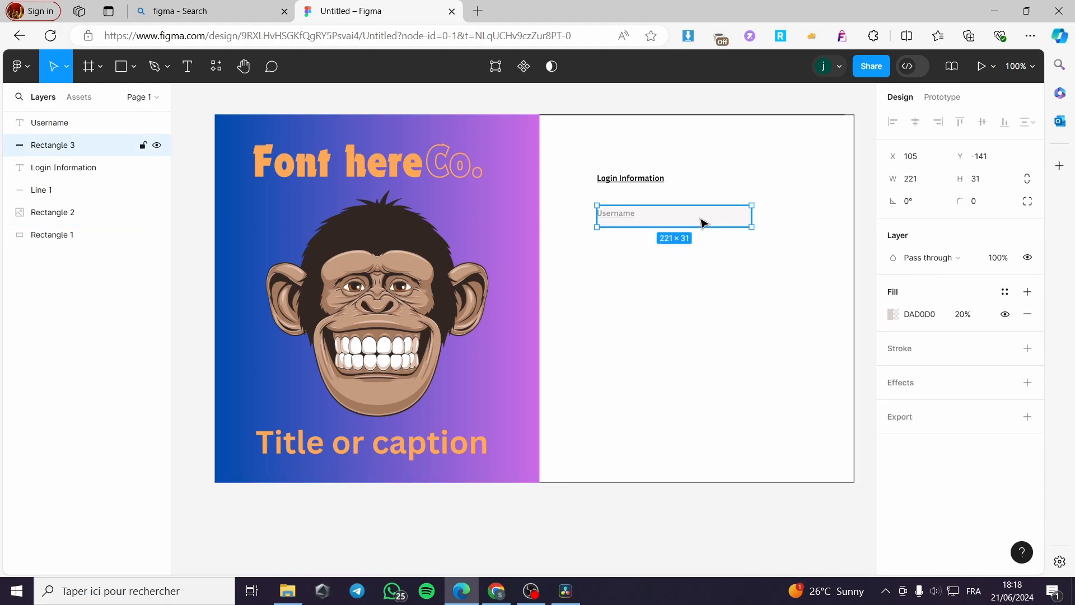
pyautogui.click(660, 264)
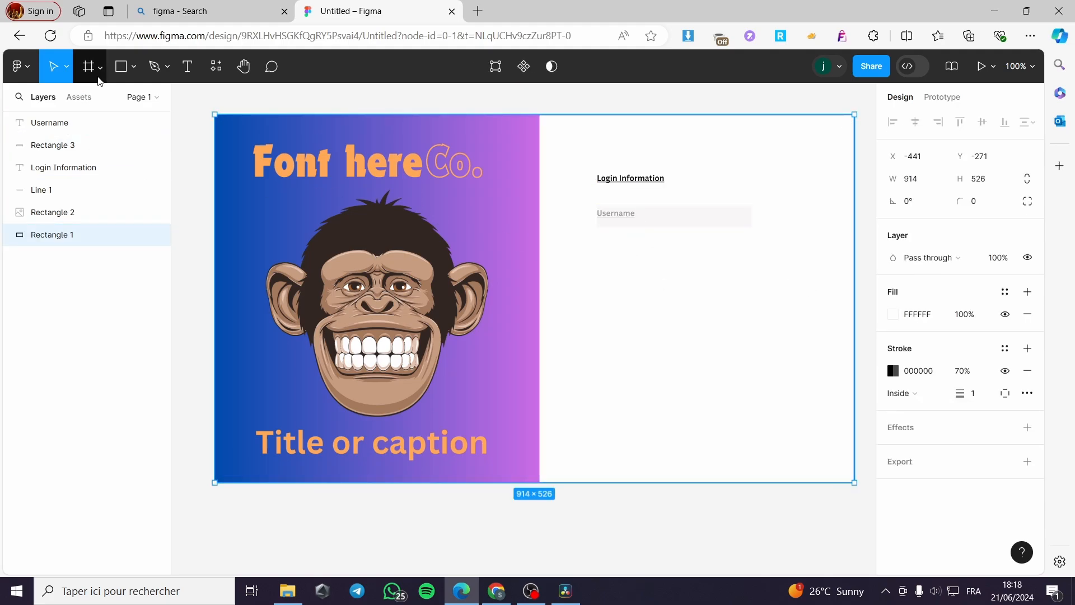
# Add a text box about 221 × 35 below the Username field reading Password
pyautogui.click(189, 71)
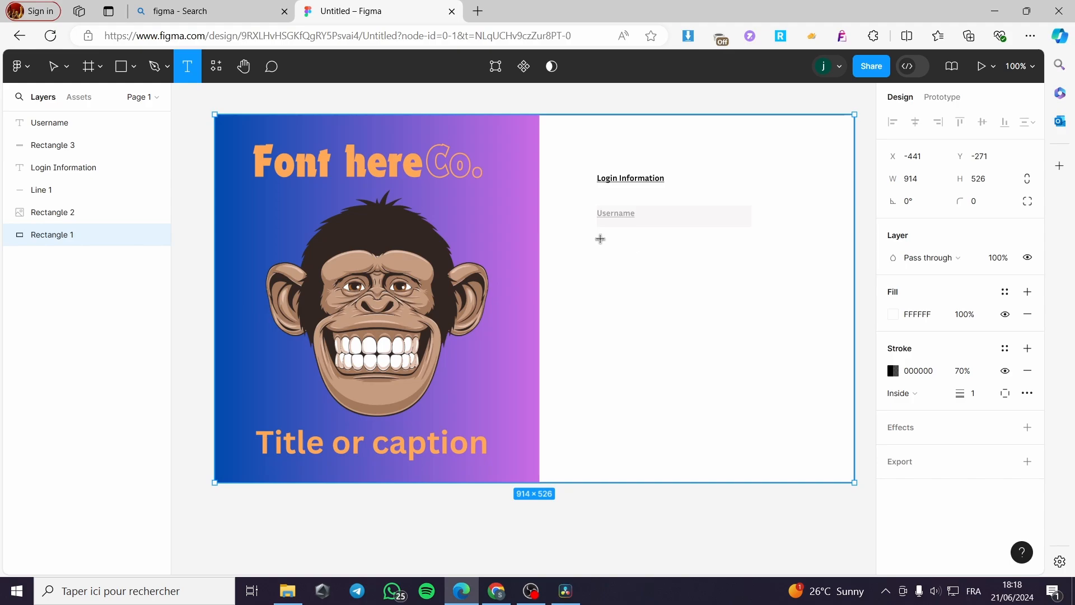
pyautogui.moveTo(597, 241); pyautogui.dragTo(744, 267)
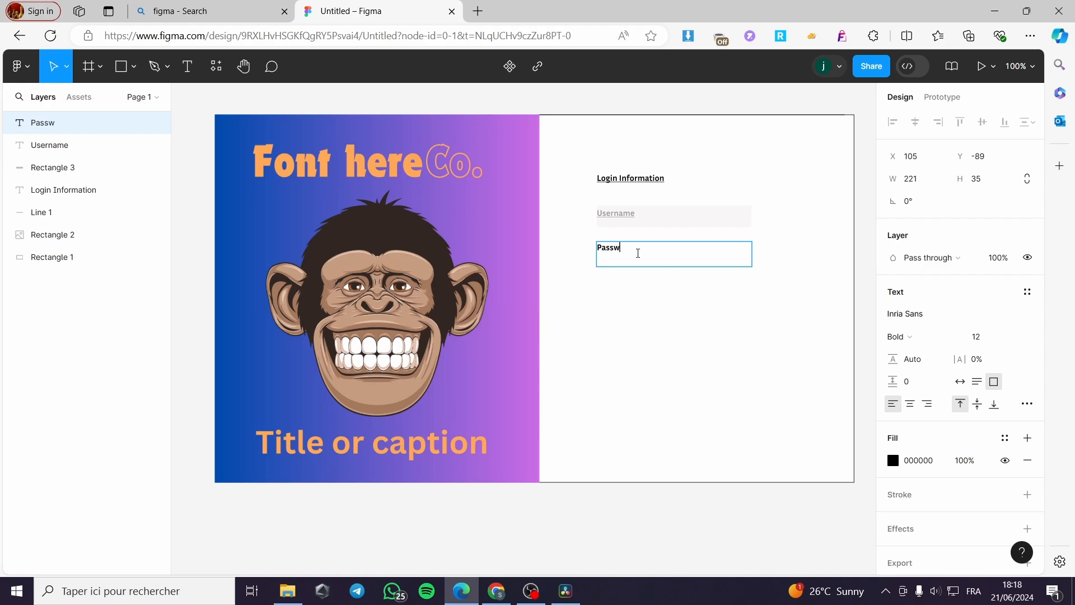
# Lower the fill opacity of the Password text to 41% and underline it through its type settings
pyautogui.moveTo(670, 250); pyautogui.dragTo(607, 247)
pyautogui.click(894, 460)
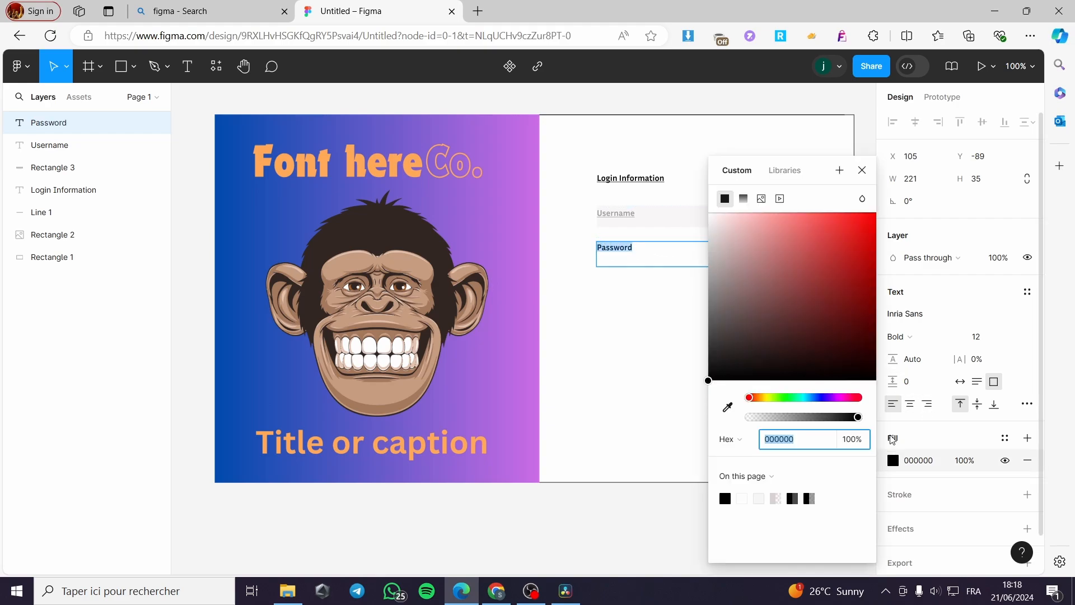
pyautogui.moveTo(844, 415); pyautogui.dragTo(793, 418)
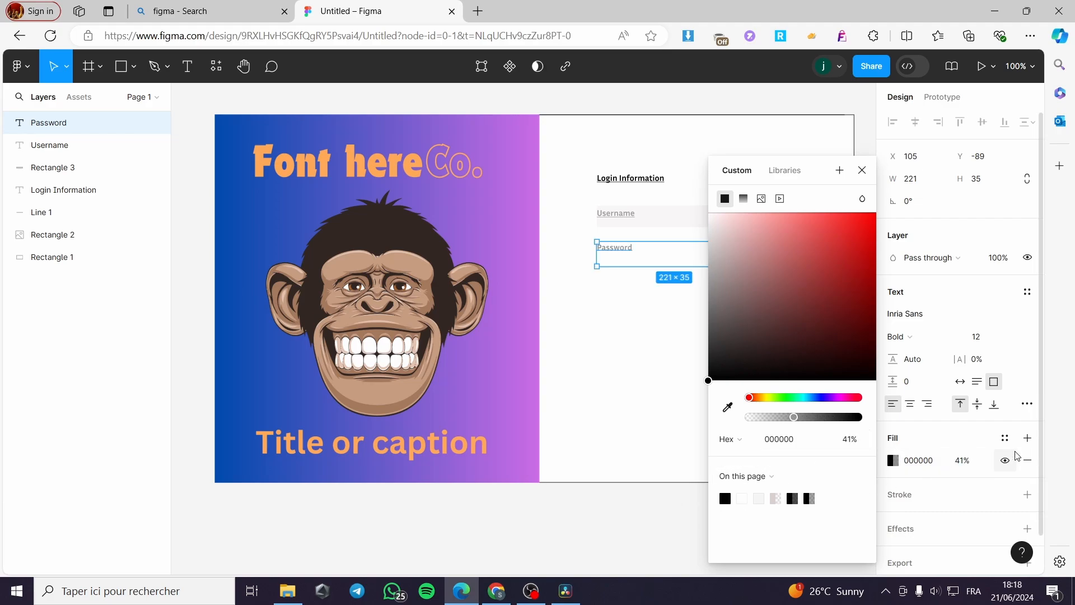
pyautogui.click(1027, 404)
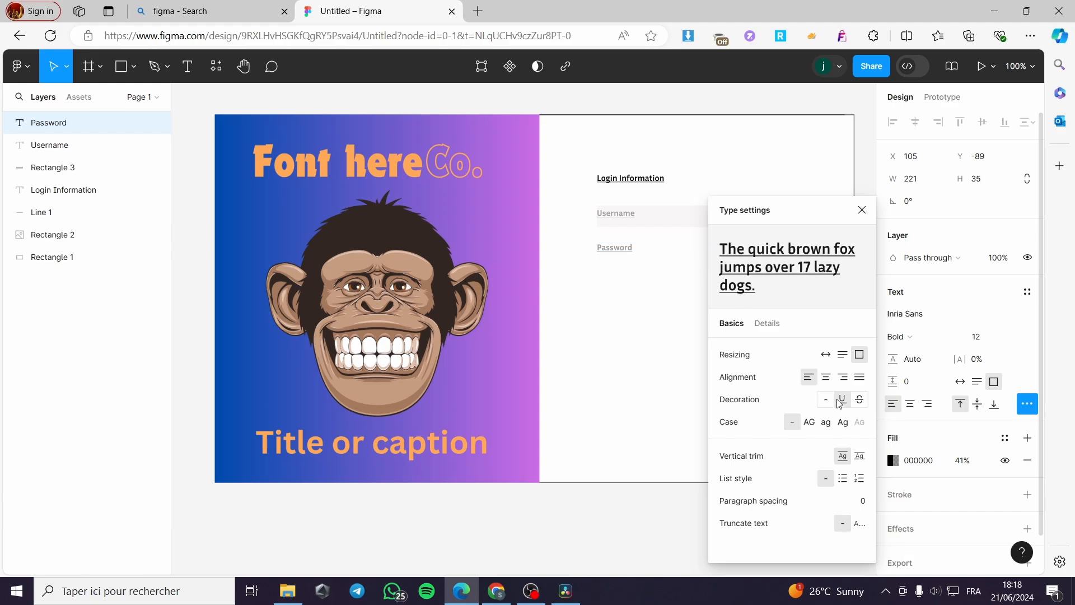
pyautogui.click(655, 472)
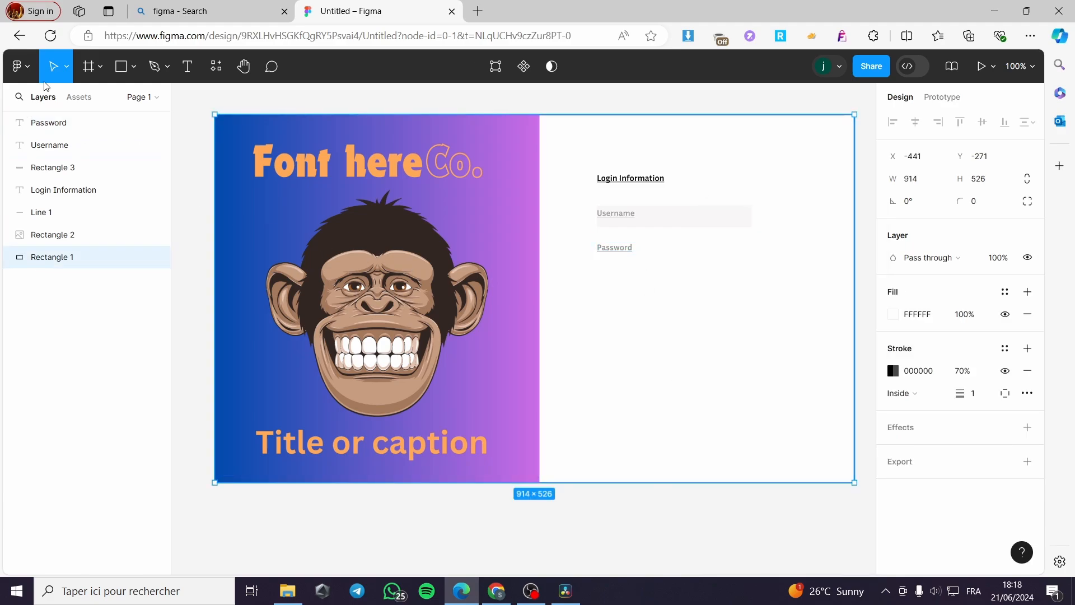
# Draw a rectangle about 221 × 29 over the Password text and place it beneath that text in the layer order
pyautogui.click(121, 65)
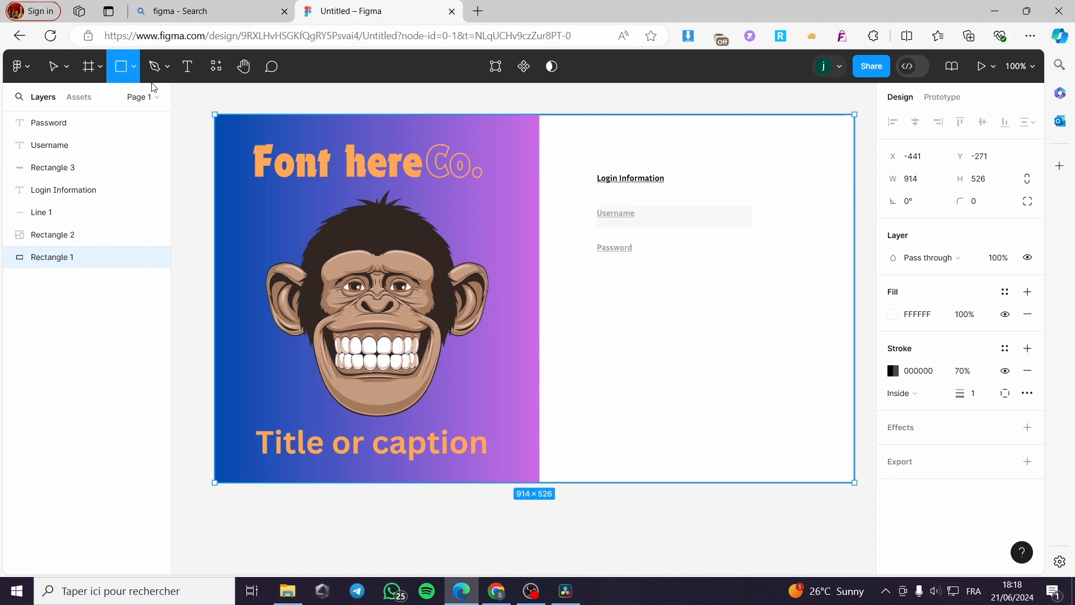
pyautogui.moveTo(597, 242); pyautogui.dragTo(751, 262)
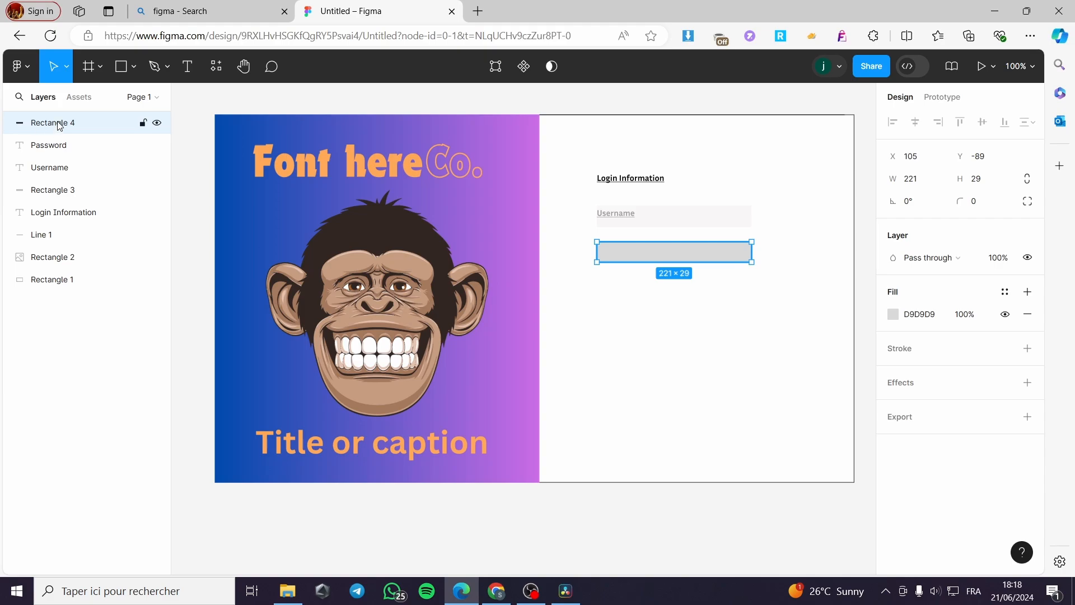
pyautogui.moveTo(58, 125); pyautogui.dragTo(54, 157)
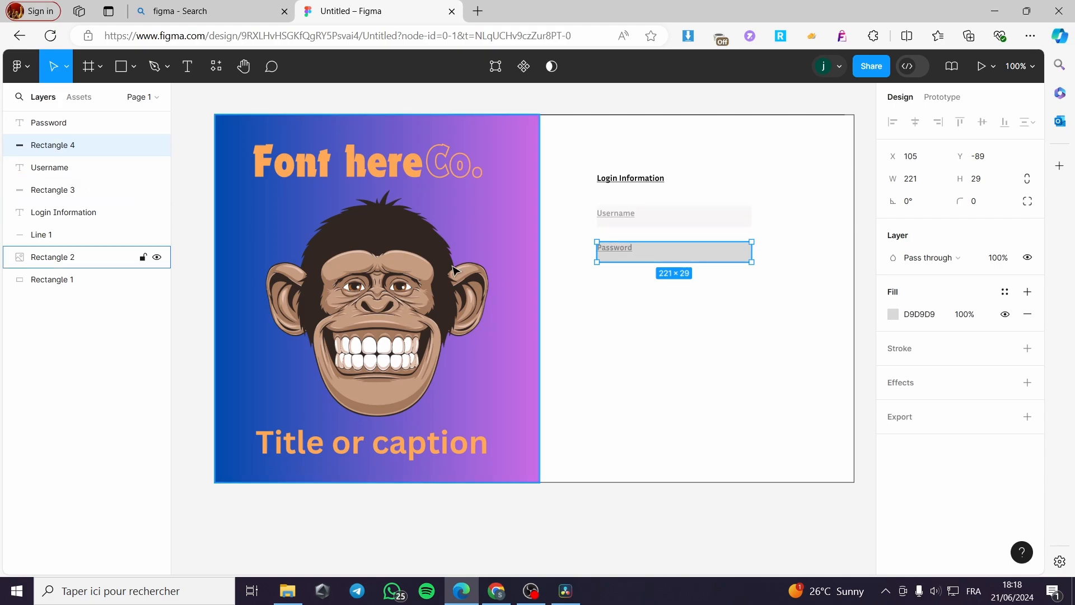
# Lower the fill opacity of the Password field's rectangle to 33%, keeping the colour D9D9D9
pyautogui.click(51, 280)
pyautogui.click(722, 255)
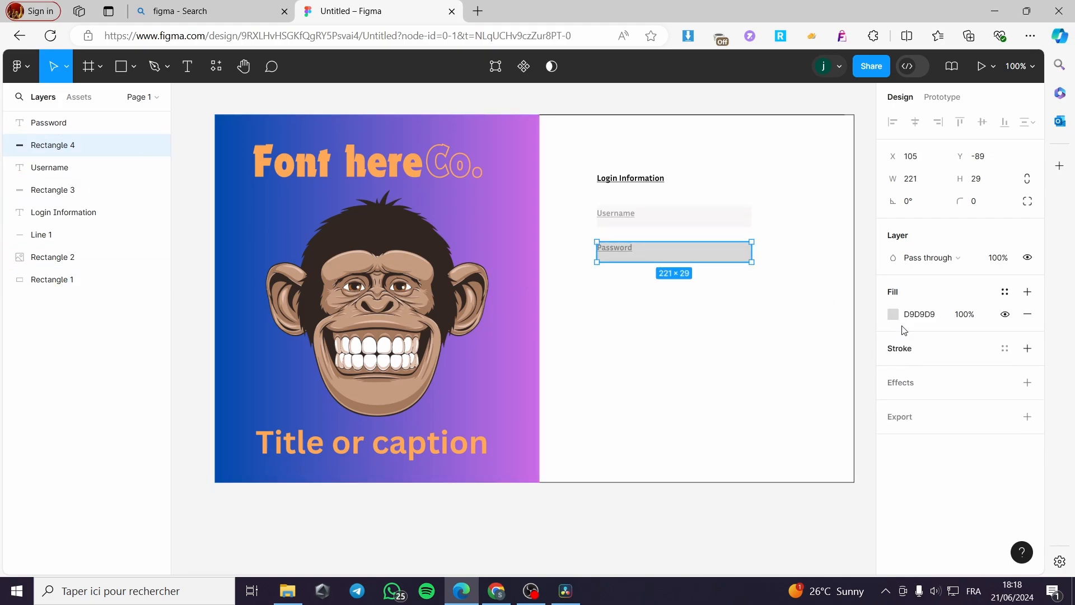
pyautogui.click(897, 317)
pyautogui.moveTo(859, 424); pyautogui.dragTo(789, 419)
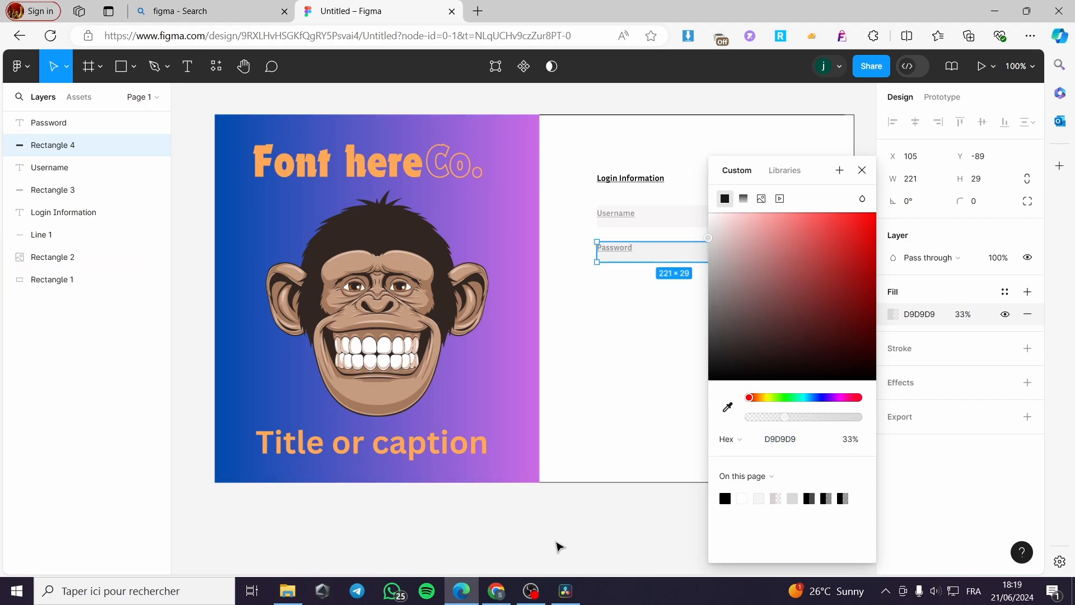
pyautogui.click(556, 547)
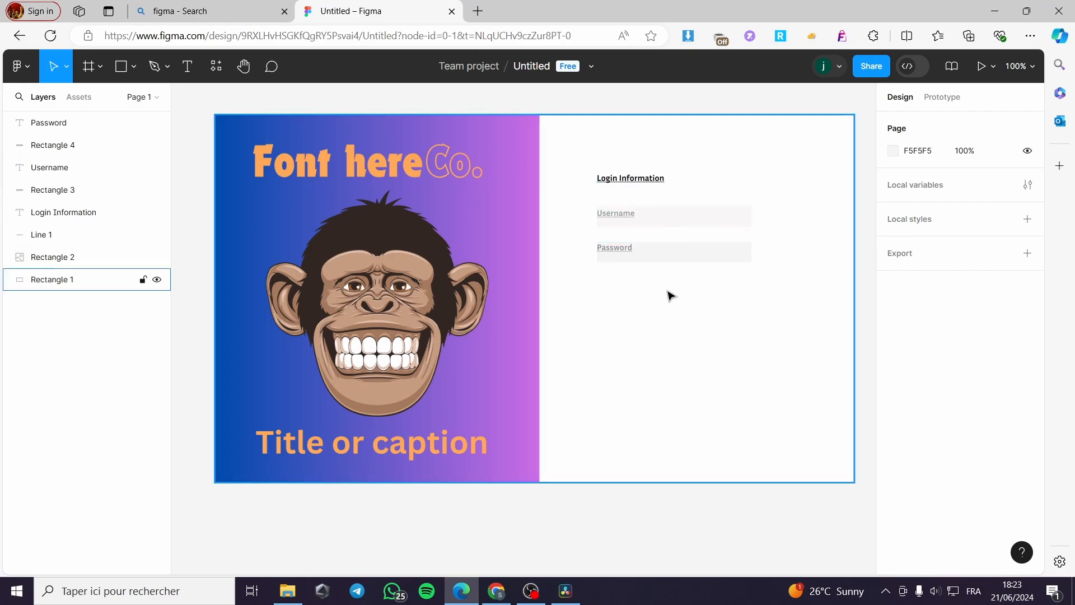
# Add a text box about 121 × 12 reading Forgot Password and place it just below the right end of the Password field
pyautogui.click(189, 67)
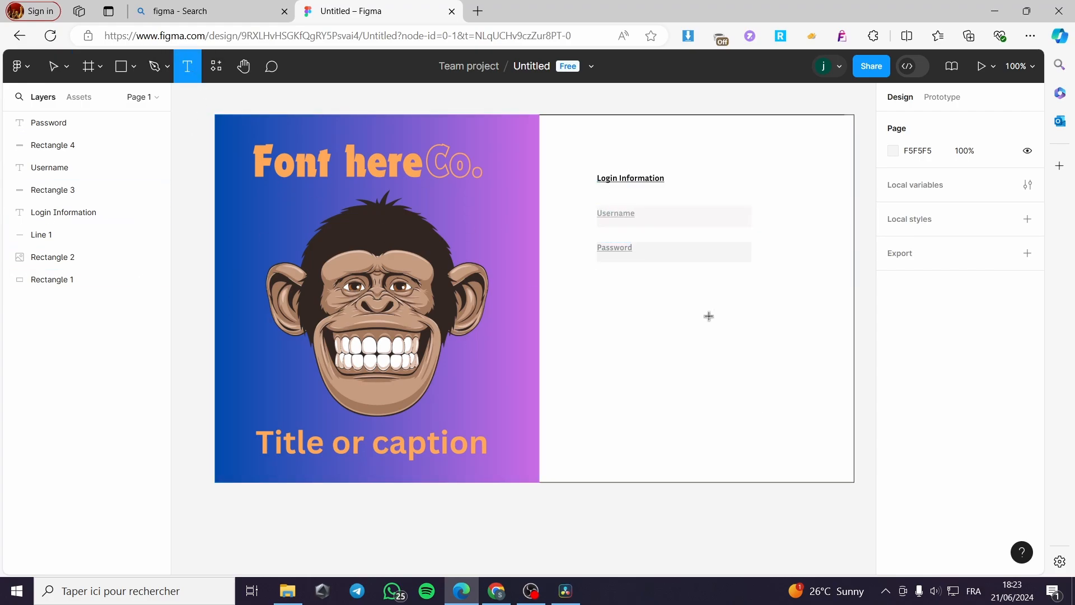
pyautogui.moveTo(768, 272); pyautogui.dragTo(683, 280)
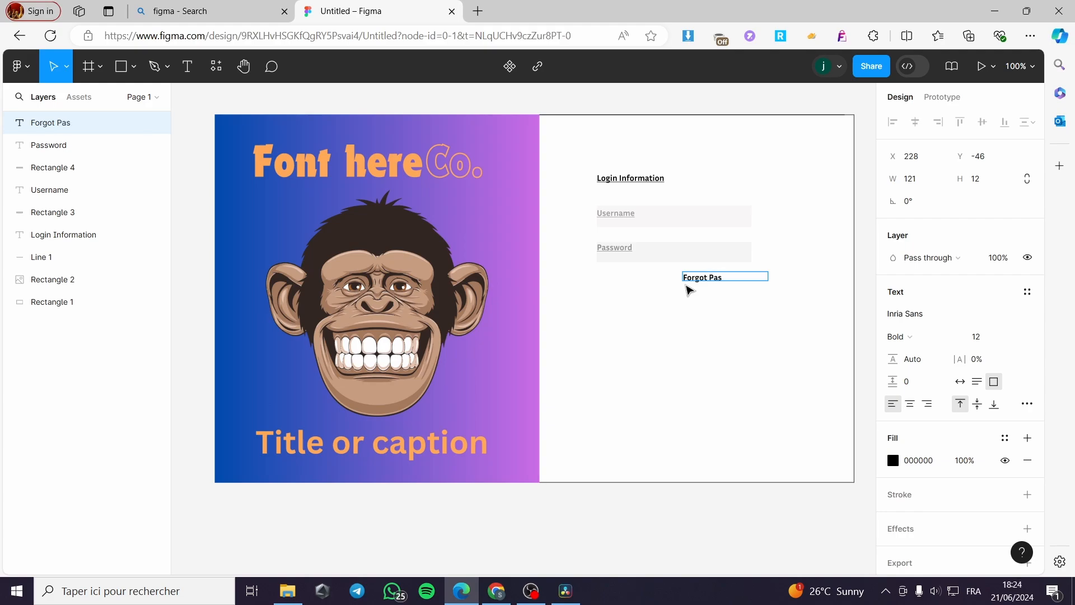
pyautogui.write('word')
pyautogui.press('Escape')
pyautogui.moveTo(758, 277); pyautogui.dragTo(765, 273)
pyautogui.click(763, 312)
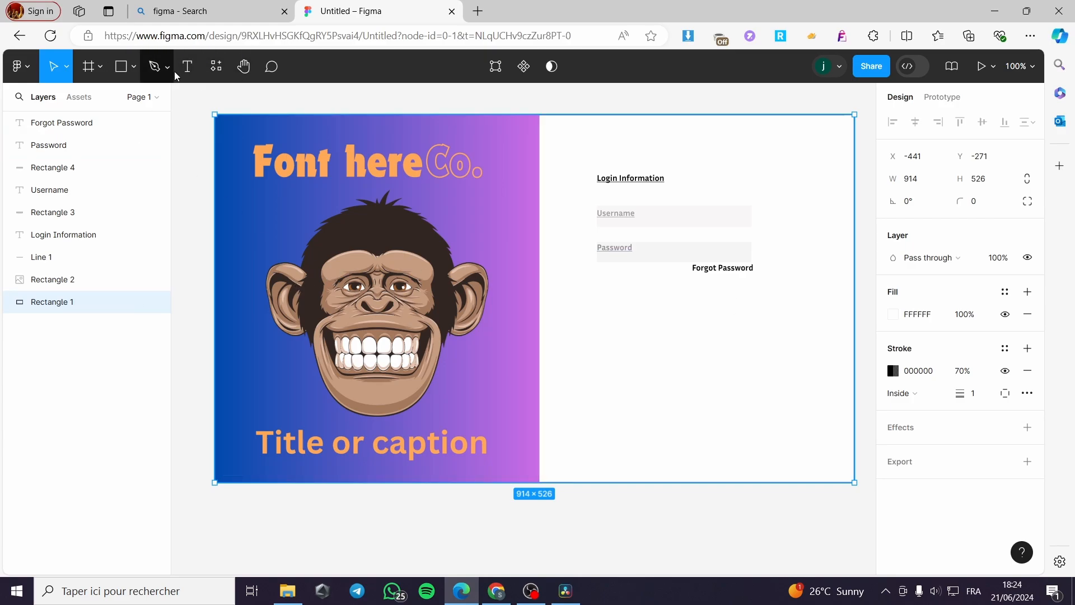
# Add a text box about 139 × 19 above the right part of the Username field reading Sign Up
pyautogui.click(187, 66)
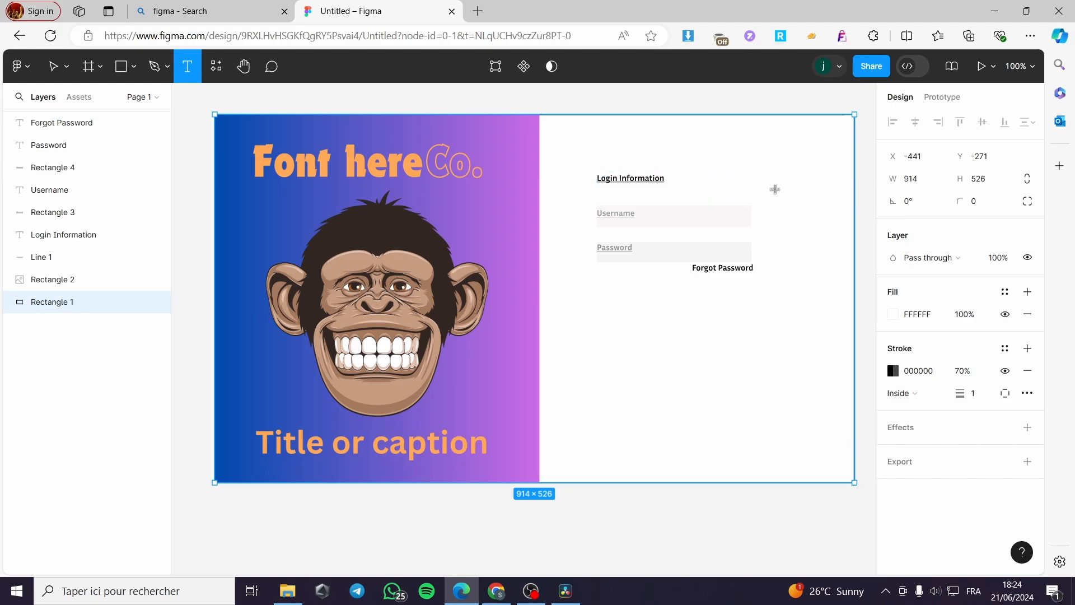
pyautogui.click(728, 187)
pyautogui.moveTo(805, 194); pyautogui.dragTo(710, 190)
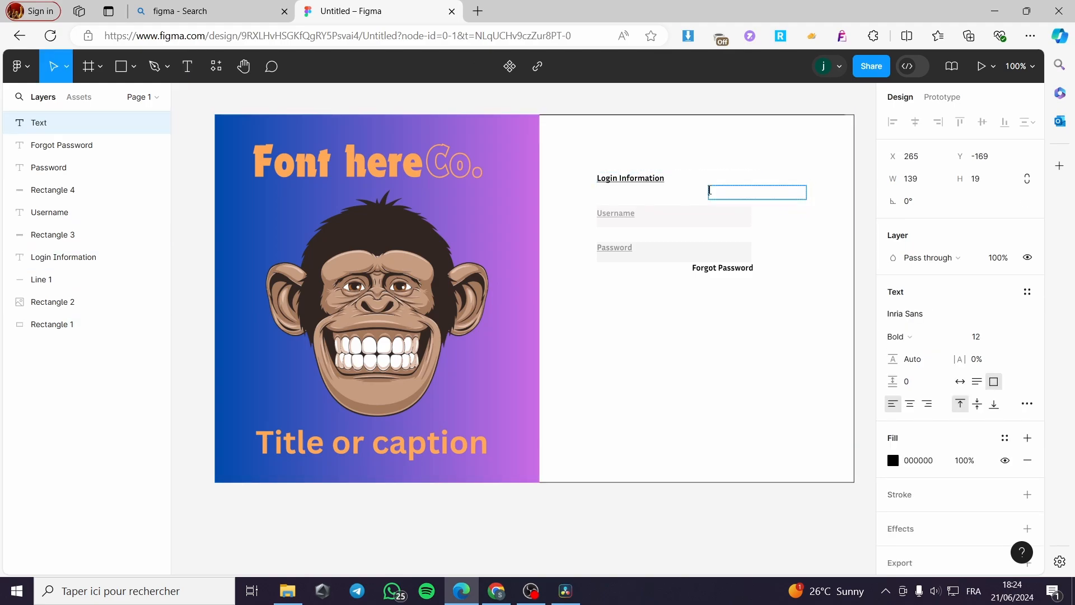
pyautogui.write('Sign Up')
pyautogui.press('Escape')
pyautogui.click(828, 219)
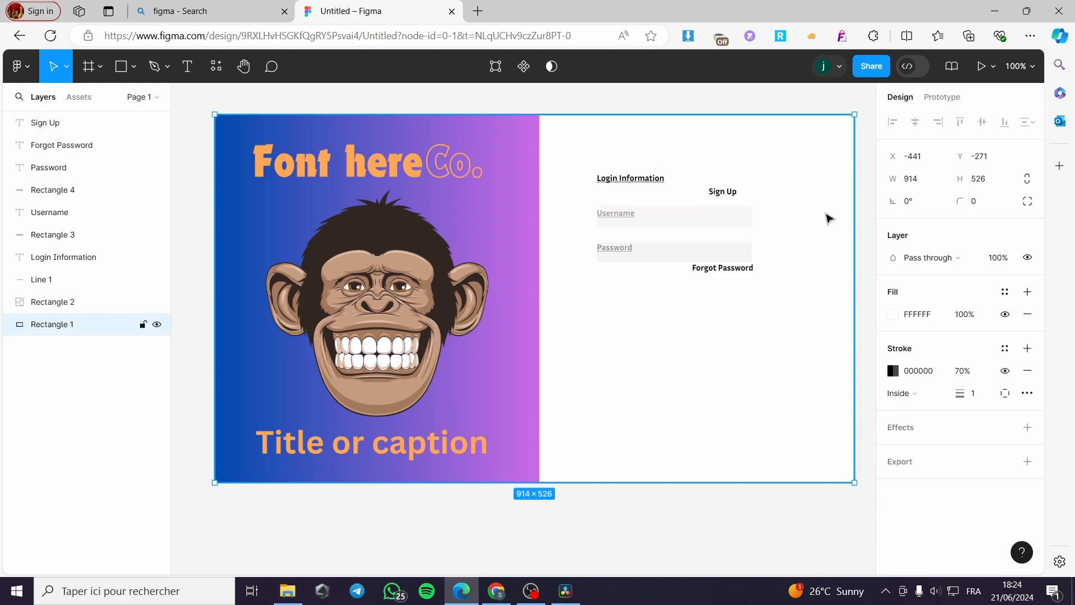
# Underline the Sign Up text and move it to X 286, Y -157, just above the right end of the Username field
pyautogui.moveTo(750, 191)
pyautogui.mouseDown()
pyautogui.moveTo(731, 198)
pyautogui.moveTo(733, 189)
pyautogui.moveTo(732, 202)
pyautogui.moveTo(755, 207)
pyautogui.mouseUp()
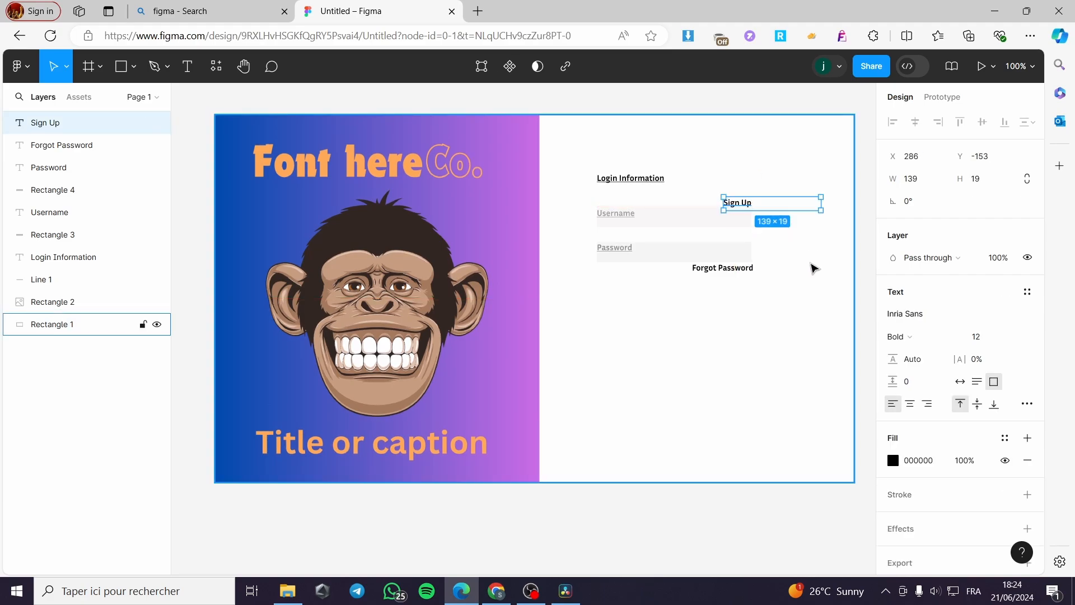
pyautogui.click(1027, 403)
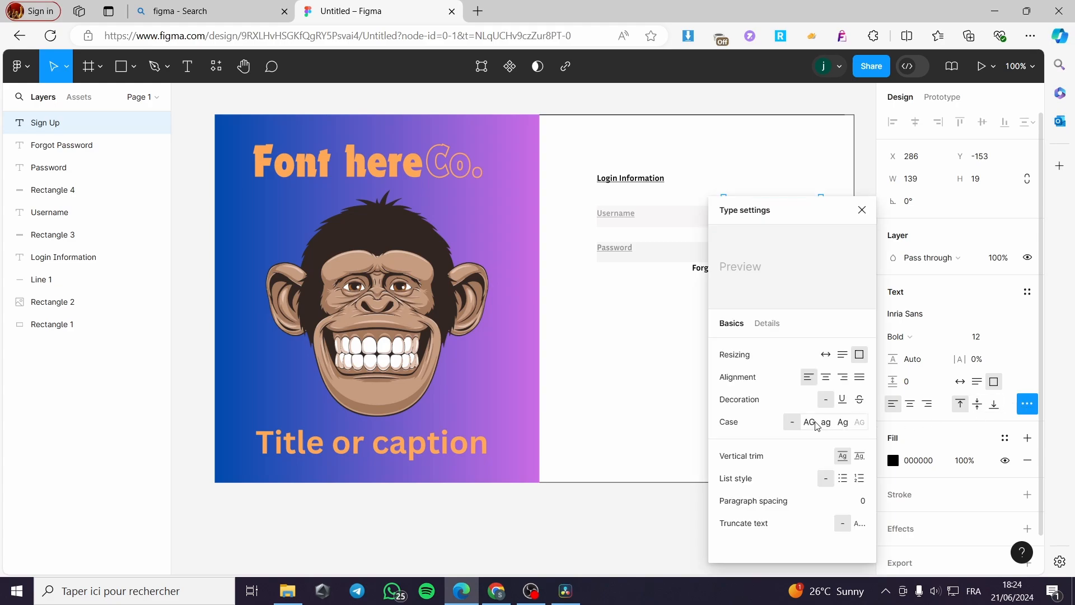
pyautogui.click(843, 399)
pyautogui.click(639, 516)
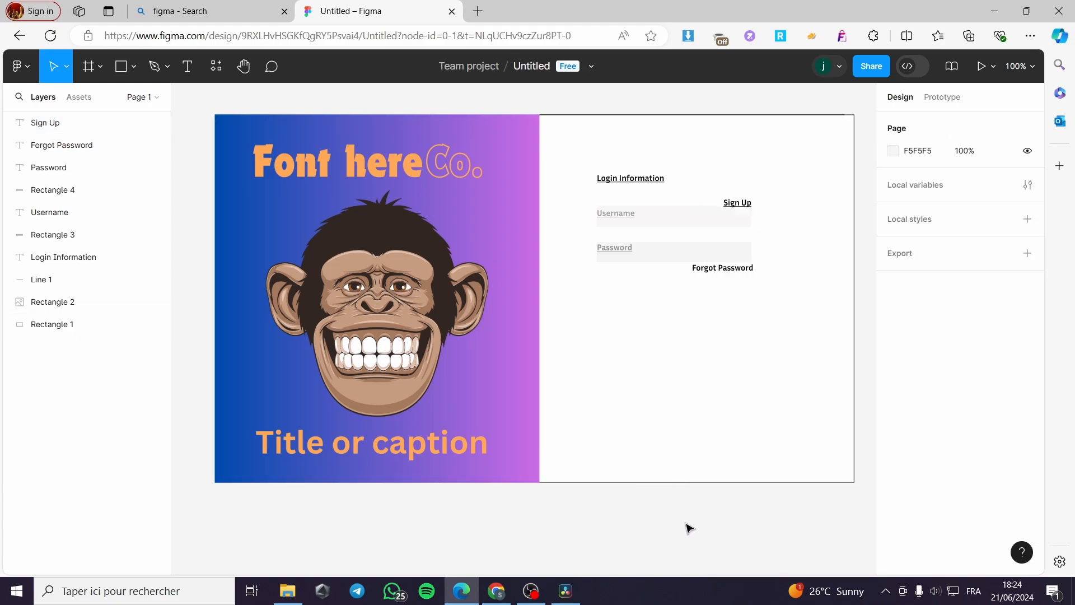
pyautogui.moveTo(751, 209); pyautogui.dragTo(749, 201)
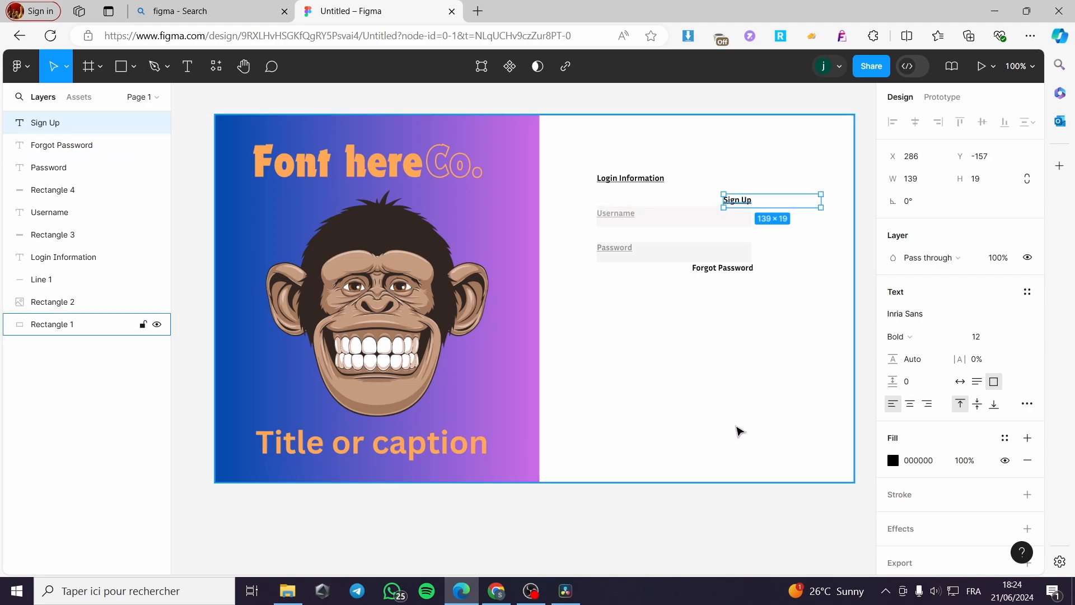
pyautogui.click(767, 423)
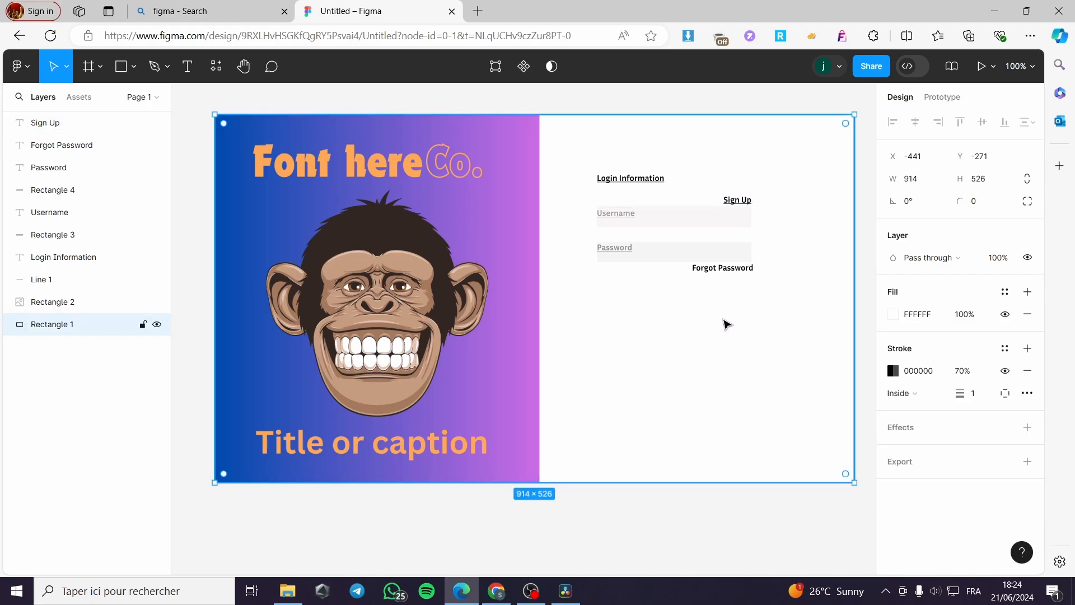
pyautogui.click(121, 66)
pyautogui.click(135, 66)
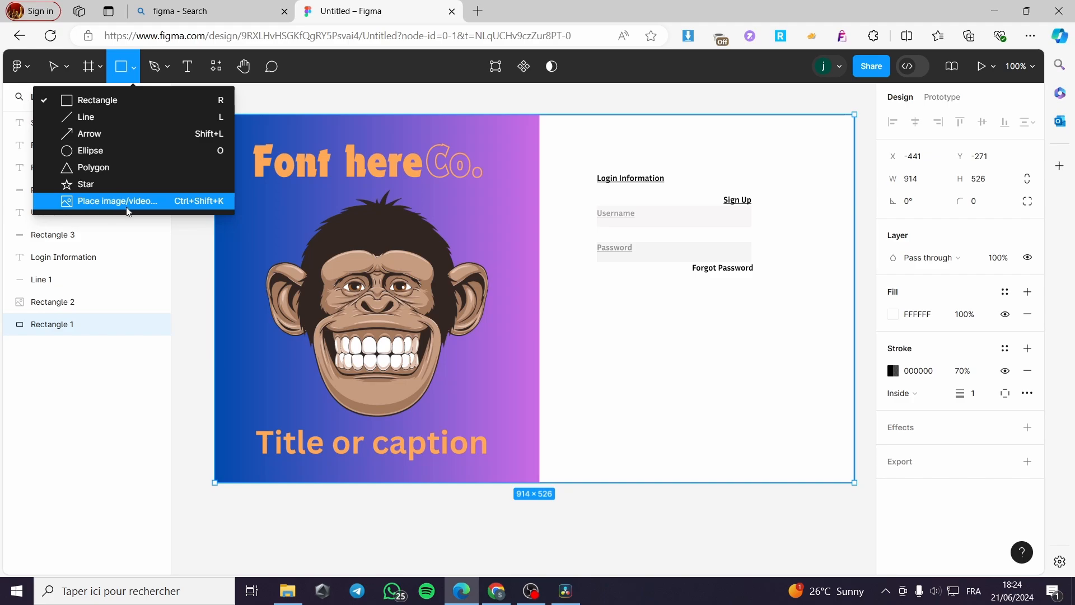
pyautogui.click(99, 69)
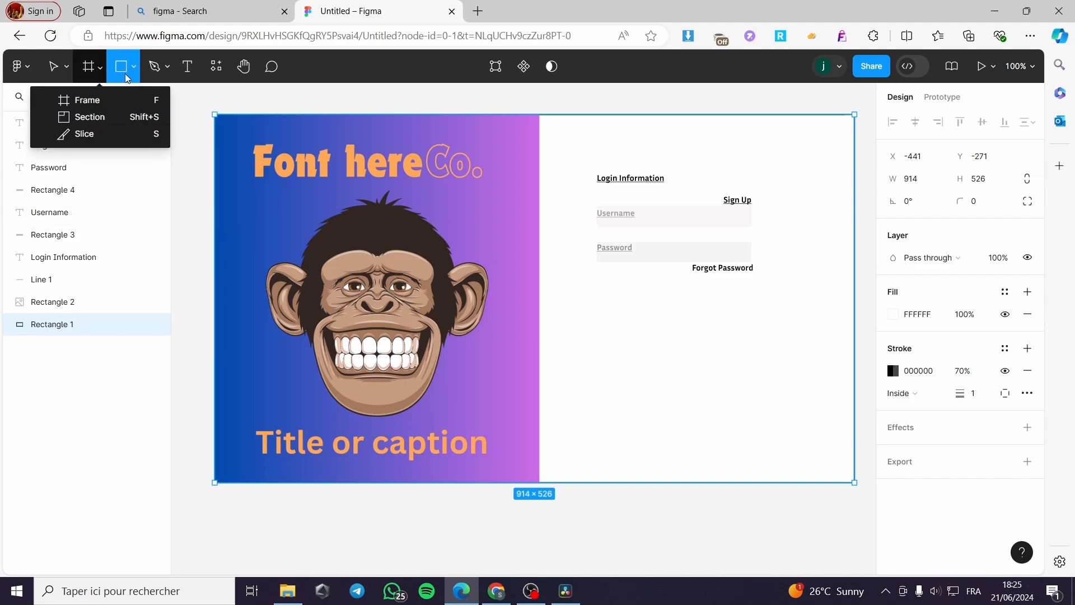
# Draw a rectangle about 221 × 38 below Forgot Password, in line with the Password field, and fill it with blue 156CEE
pyautogui.click(134, 68)
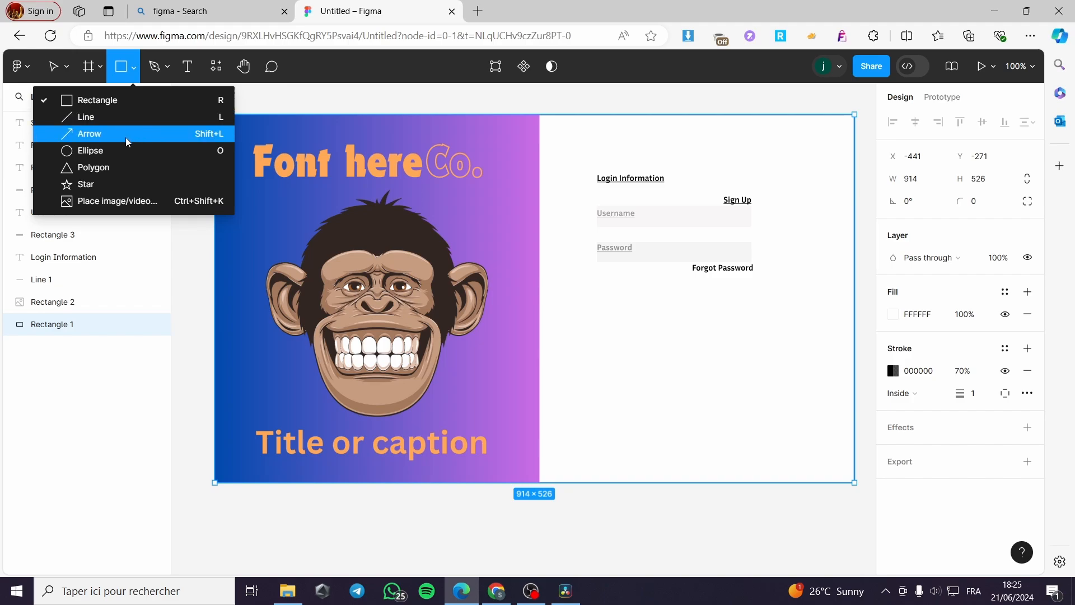
pyautogui.click(116, 102)
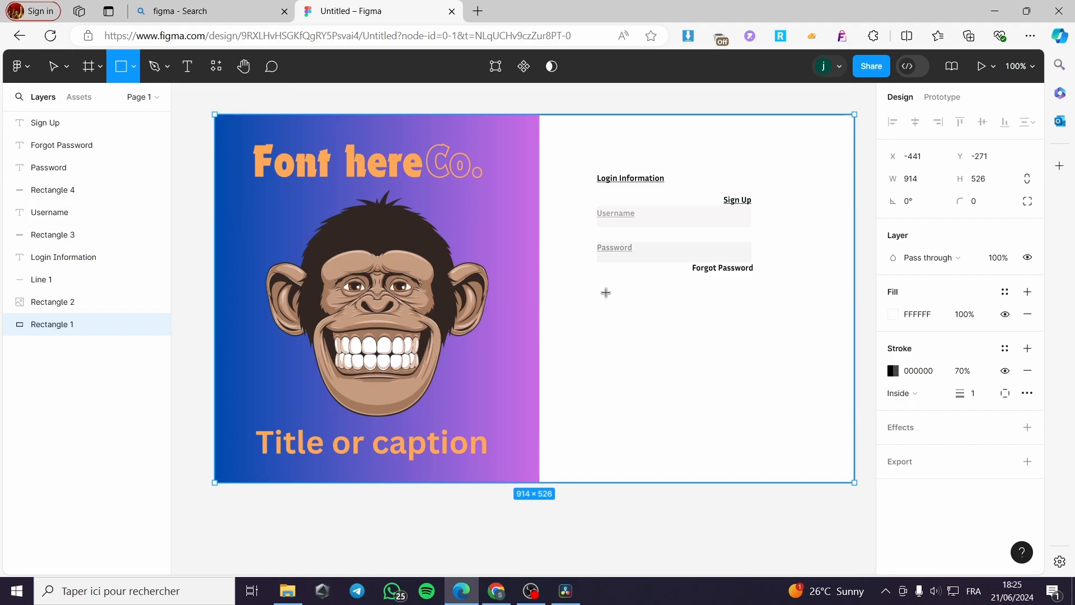
pyautogui.moveTo(597, 287)
pyautogui.mouseDown()
pyautogui.moveTo(751, 286)
pyautogui.moveTo(754, 315)
pyautogui.mouseUp()
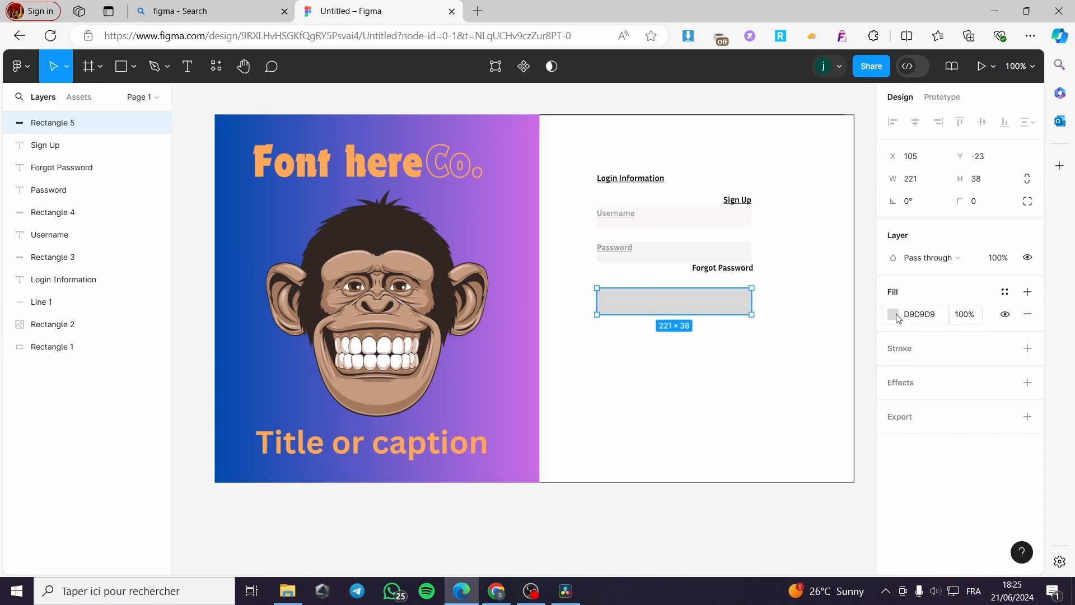
pyautogui.click(894, 315)
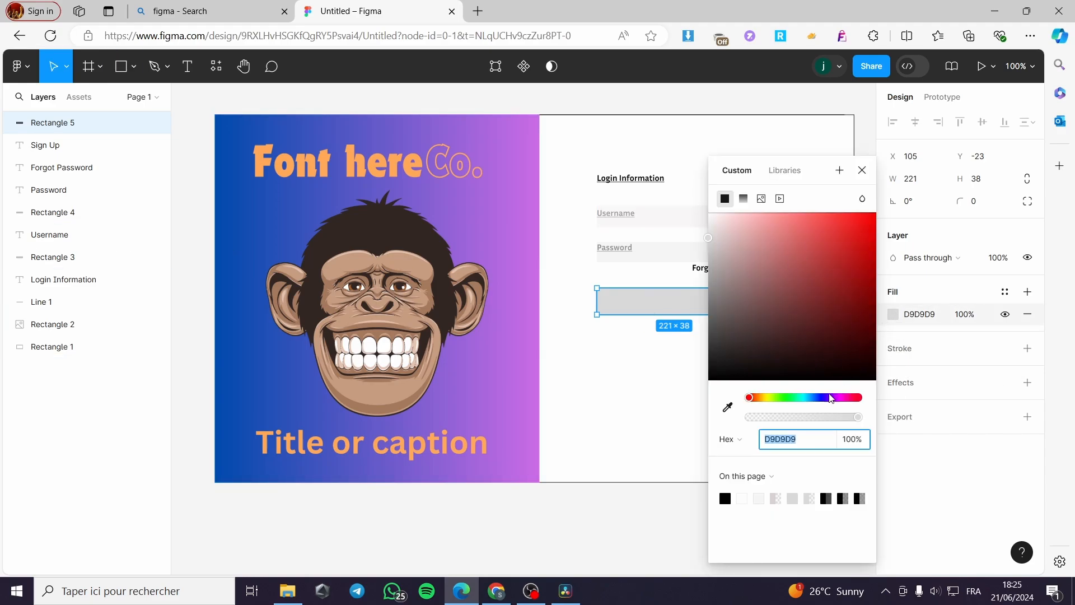
pyautogui.click(814, 397)
pyautogui.moveTo(861, 234); pyautogui.dragTo(862, 224)
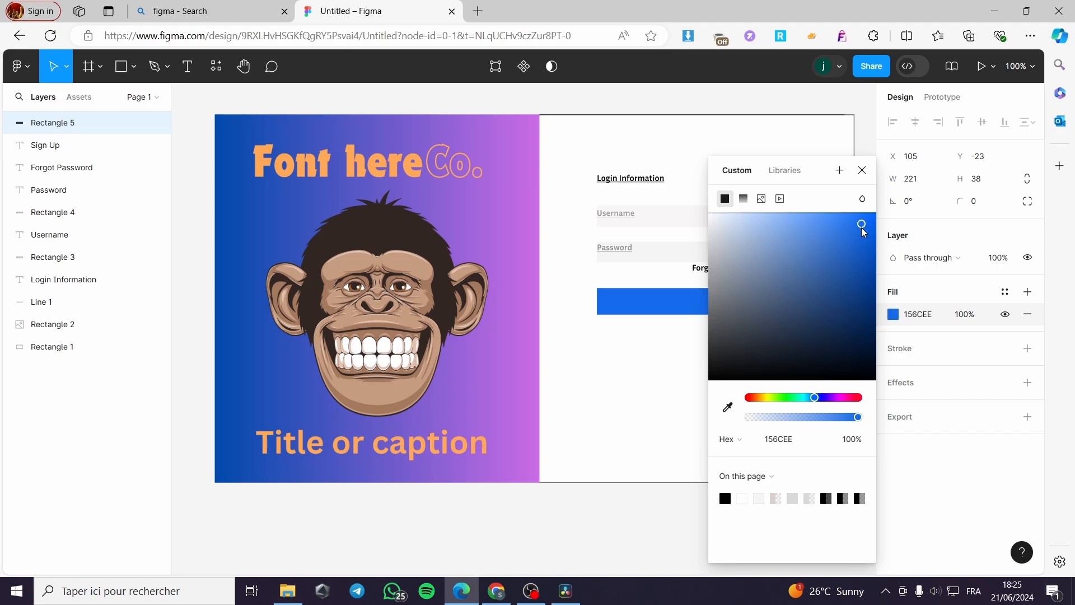
pyautogui.click(670, 410)
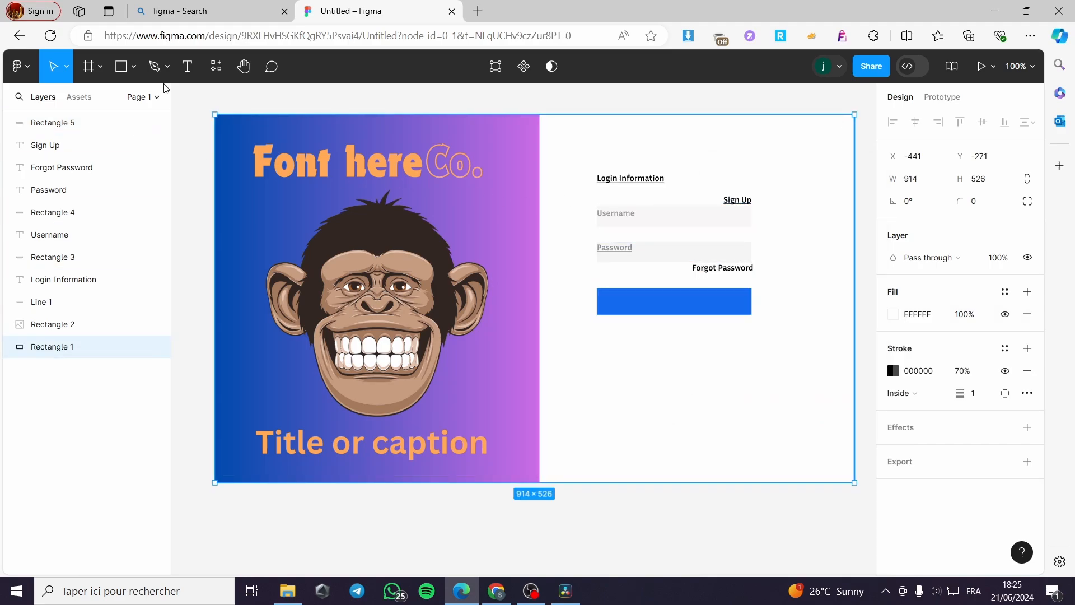
# Add a text box about 221 × 38 over the blue rectangle reading LOGIN
pyautogui.click(184, 68)
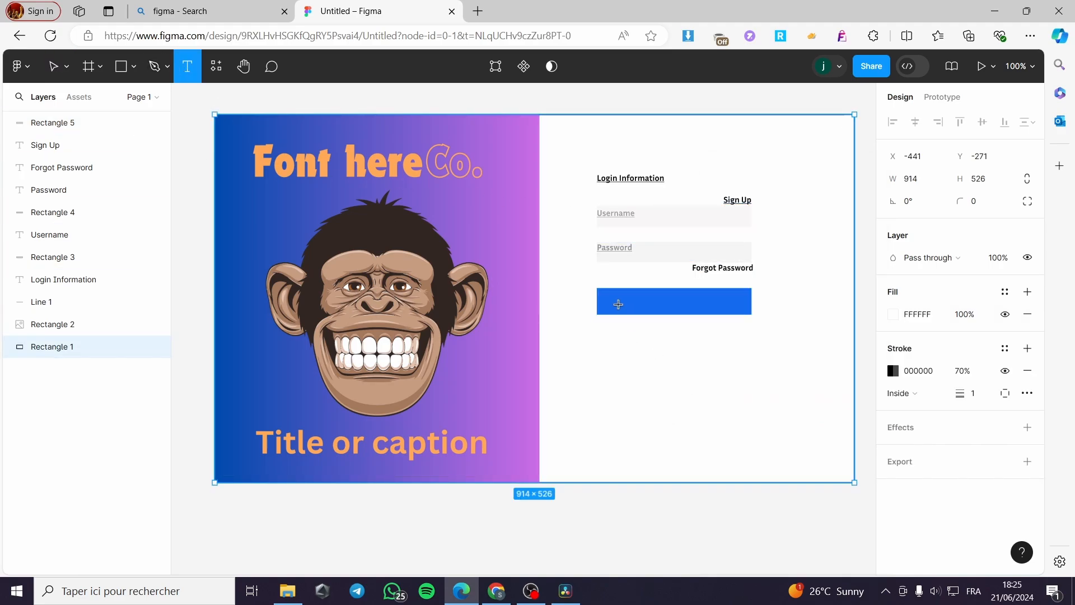
pyautogui.moveTo(597, 290); pyautogui.dragTo(751, 314)
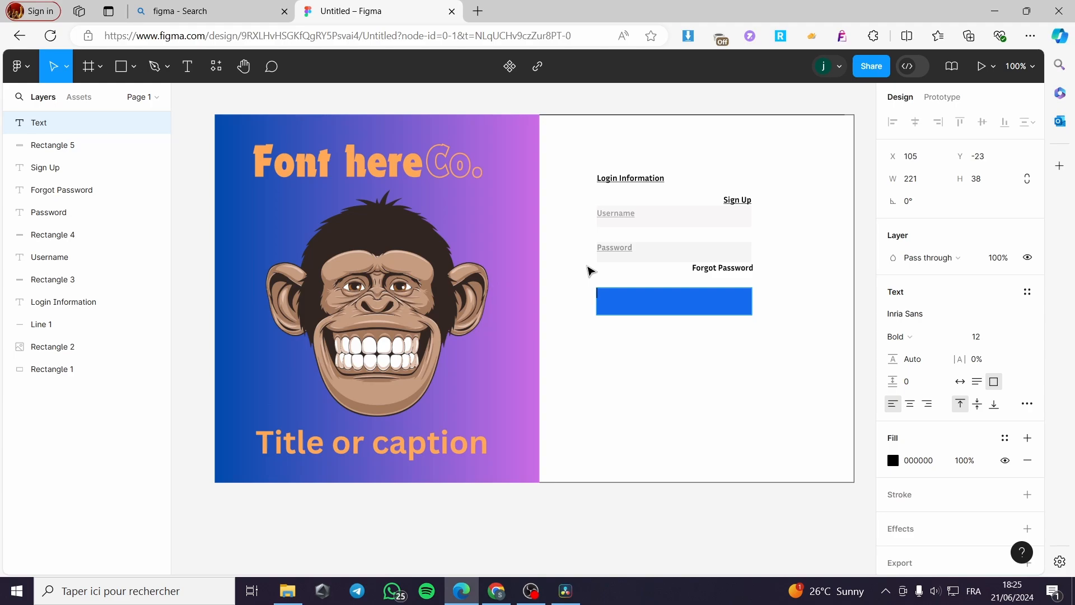
pyautogui.write('LOGIN')
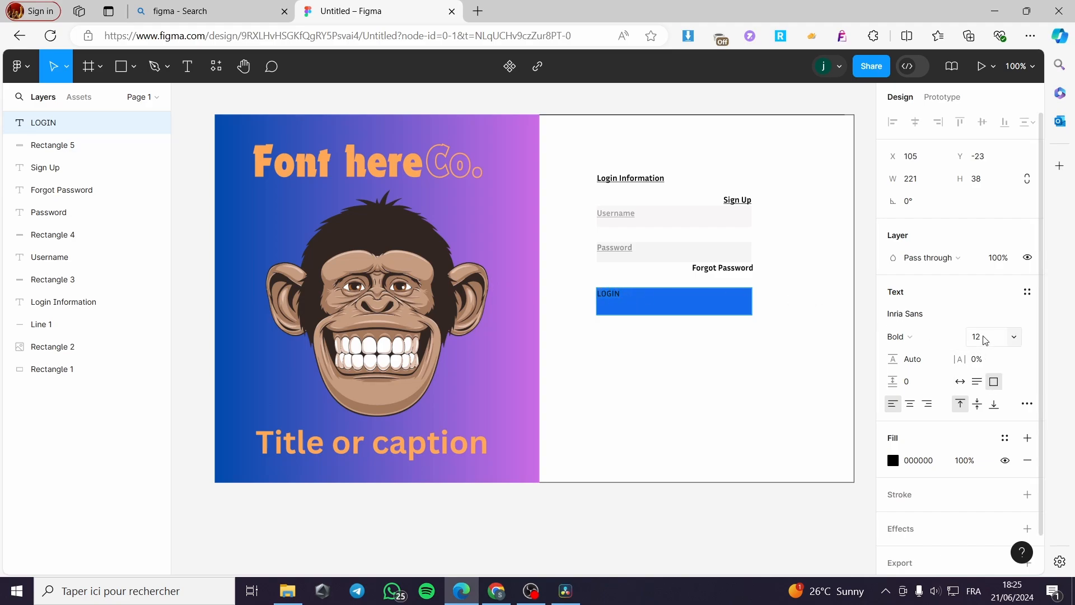
# Set the LOGIN text's font size to 20 and move it to the centre of the blue rectangle
pyautogui.click(1014, 337)
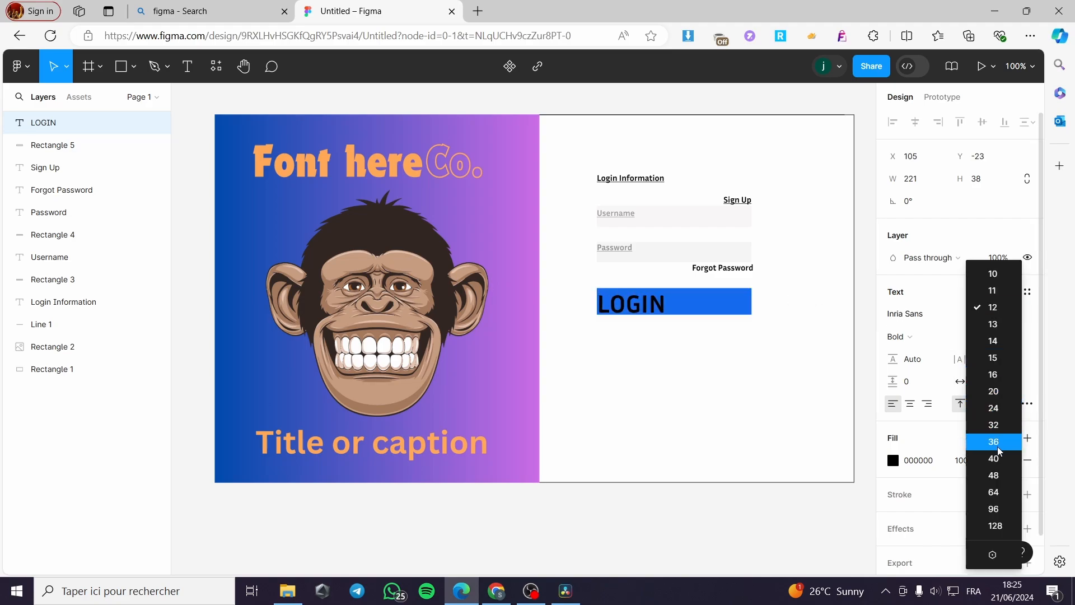
pyautogui.click(994, 391)
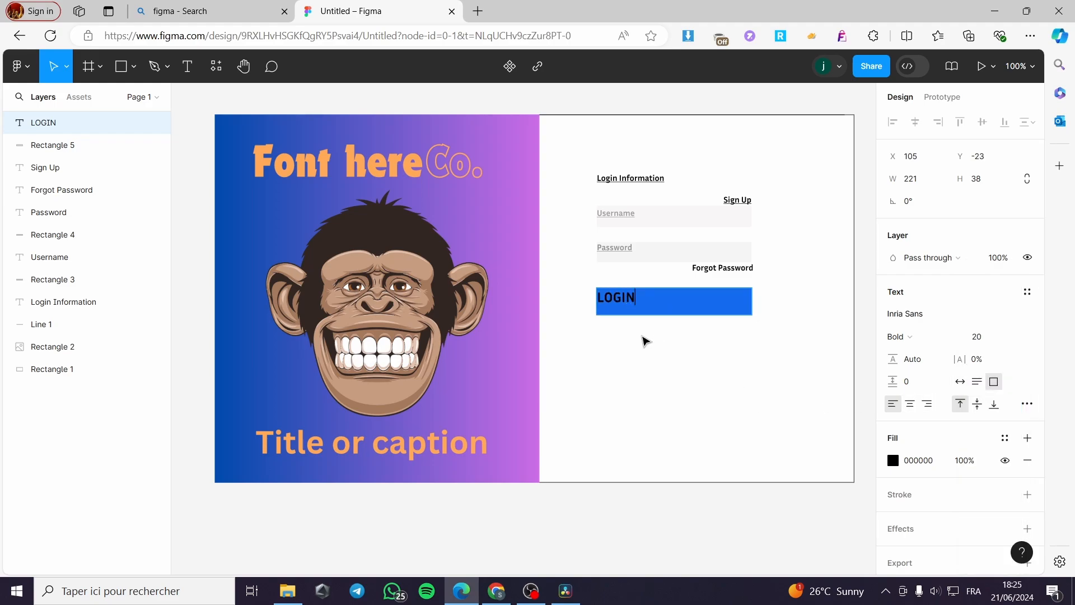
pyautogui.moveTo(627, 300); pyautogui.dragTo(685, 303)
pyautogui.click(826, 284)
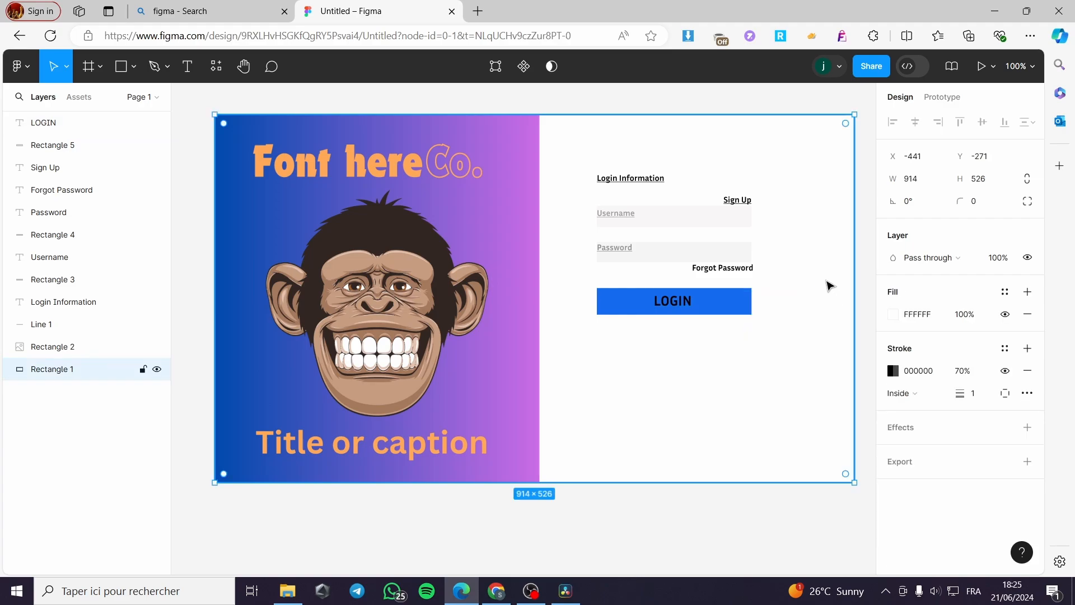